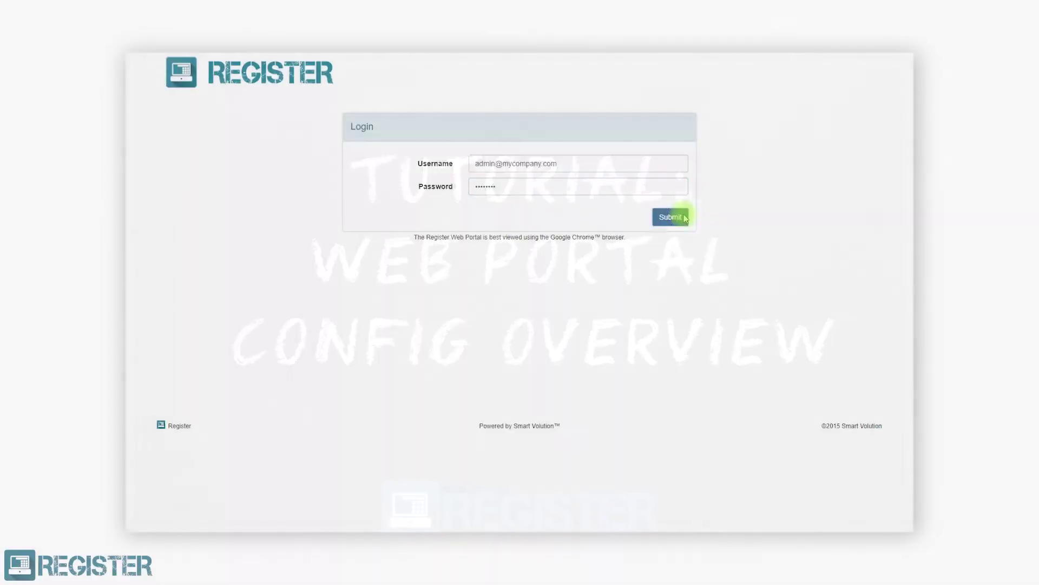
# Get past the title screen and into the Register dashboard for 11-01-2018
pyautogui.click(671, 216)
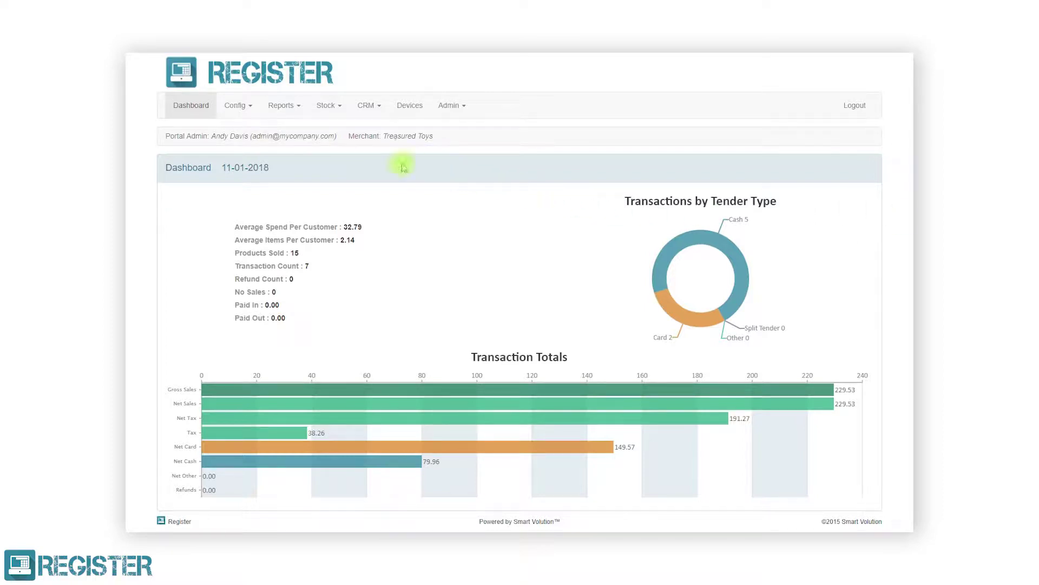
# Go to the Discounts page under the Config menu
pyautogui.click(236, 106)
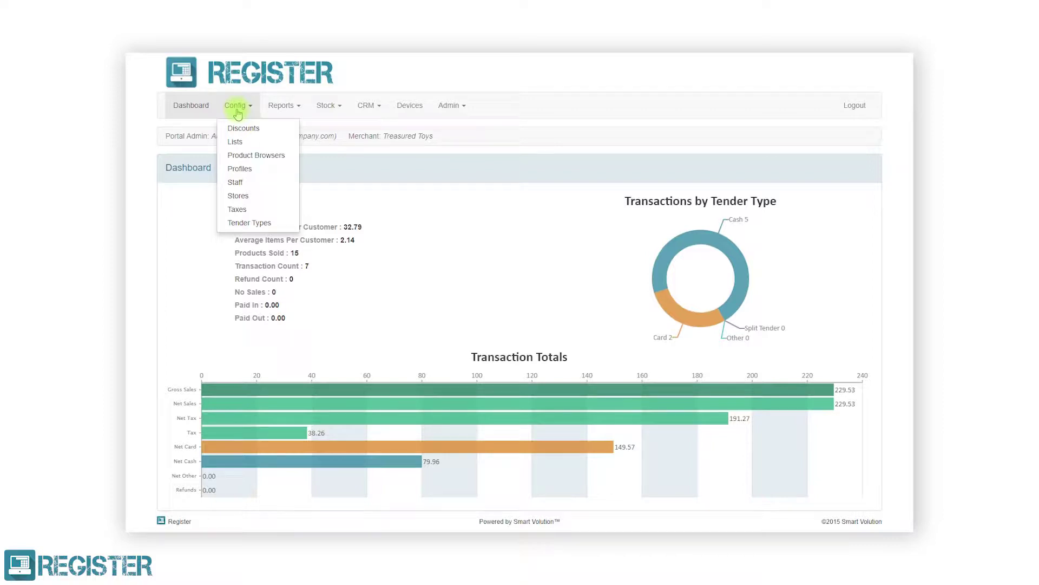
pyautogui.click(237, 129)
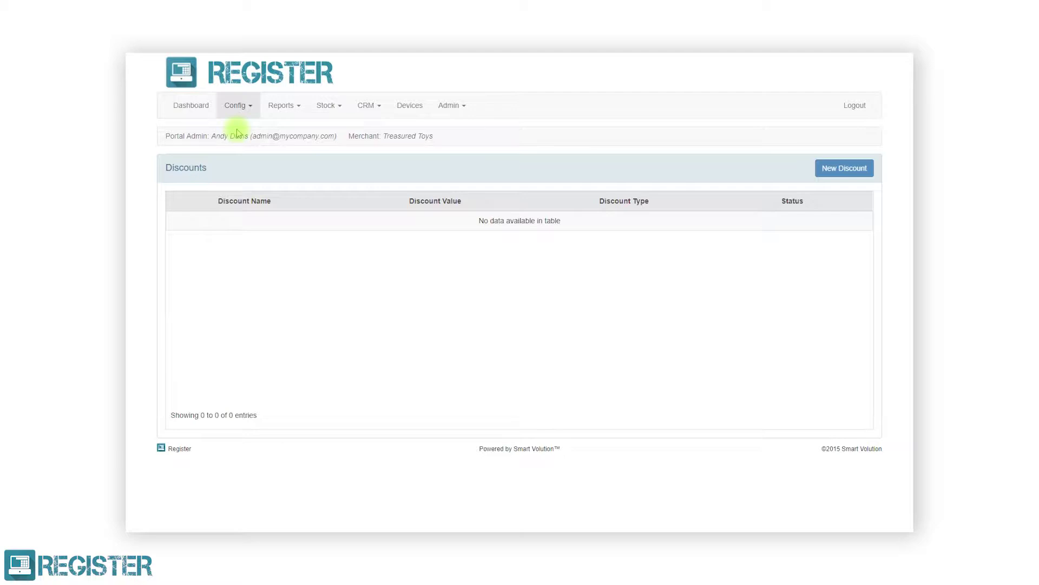
# Add a new Percentage discount named 'Staff Discount' with value 20 and save it
pyautogui.click(827, 178)
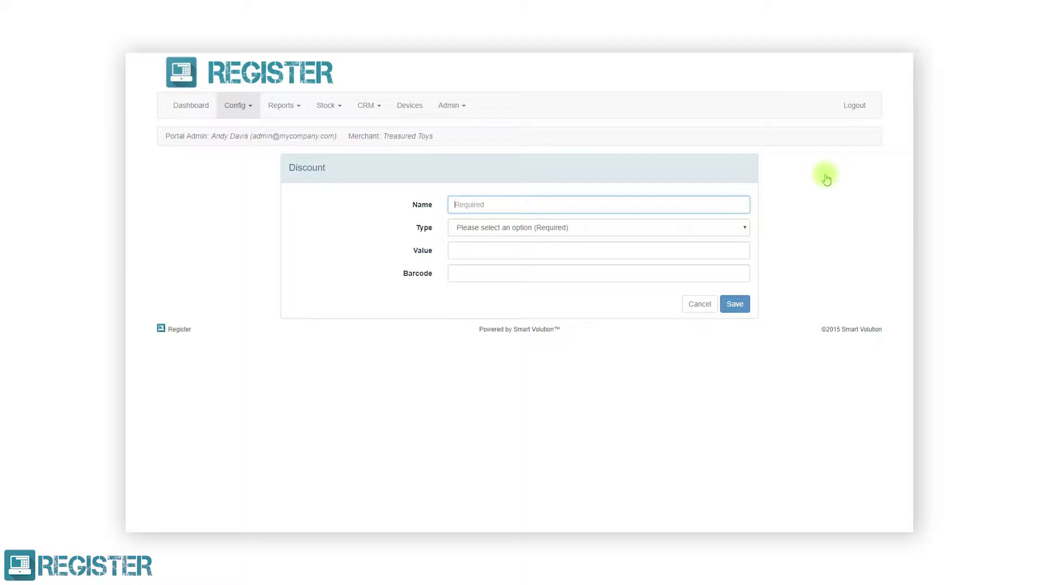
pyautogui.click(737, 202)
pyautogui.write('Staff Discount')
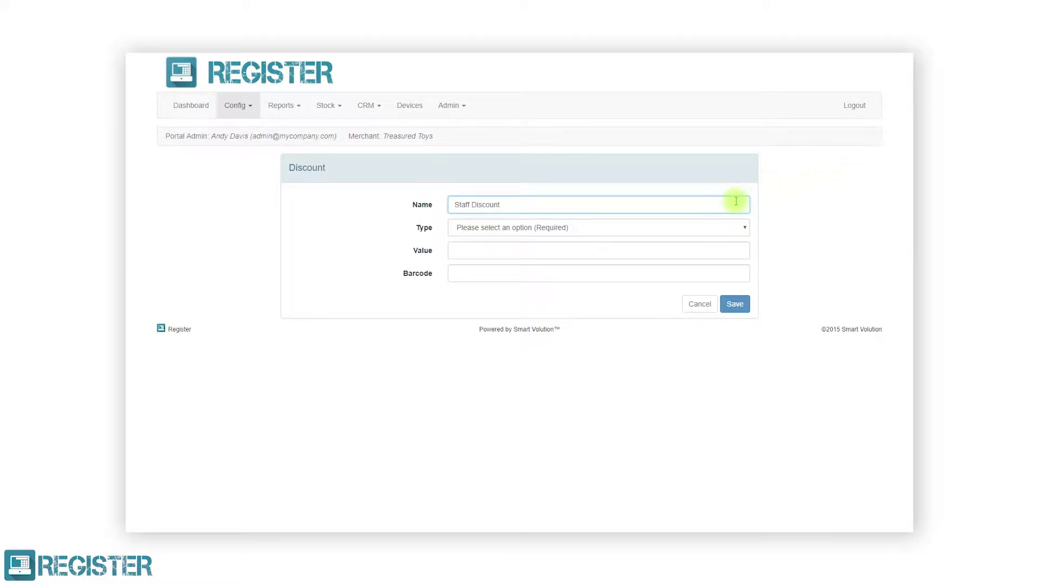
pyautogui.click(730, 227)
pyautogui.click(715, 249)
pyautogui.click(716, 249)
pyautogui.write('20')
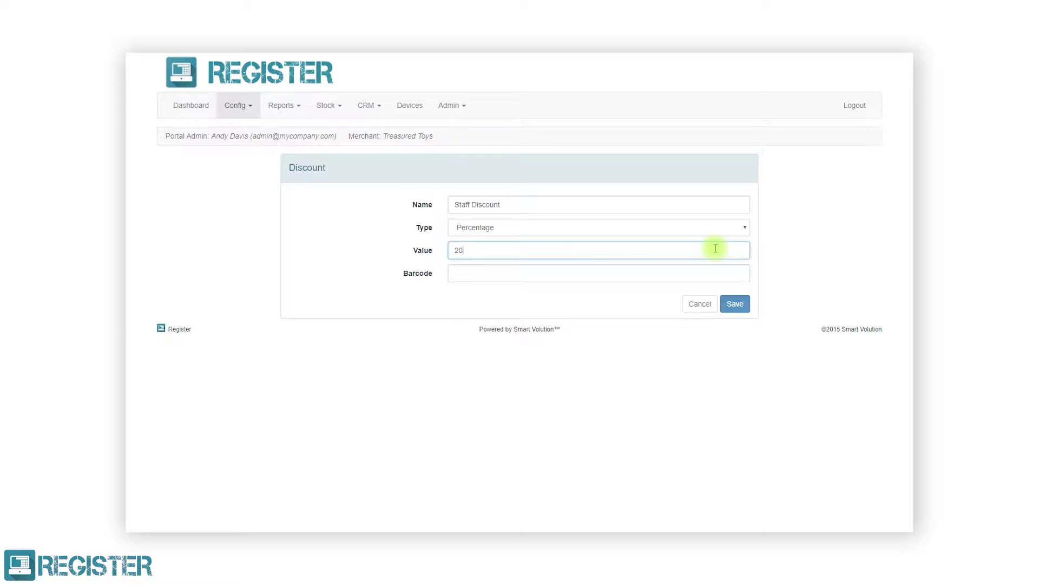
pyautogui.click(734, 303)
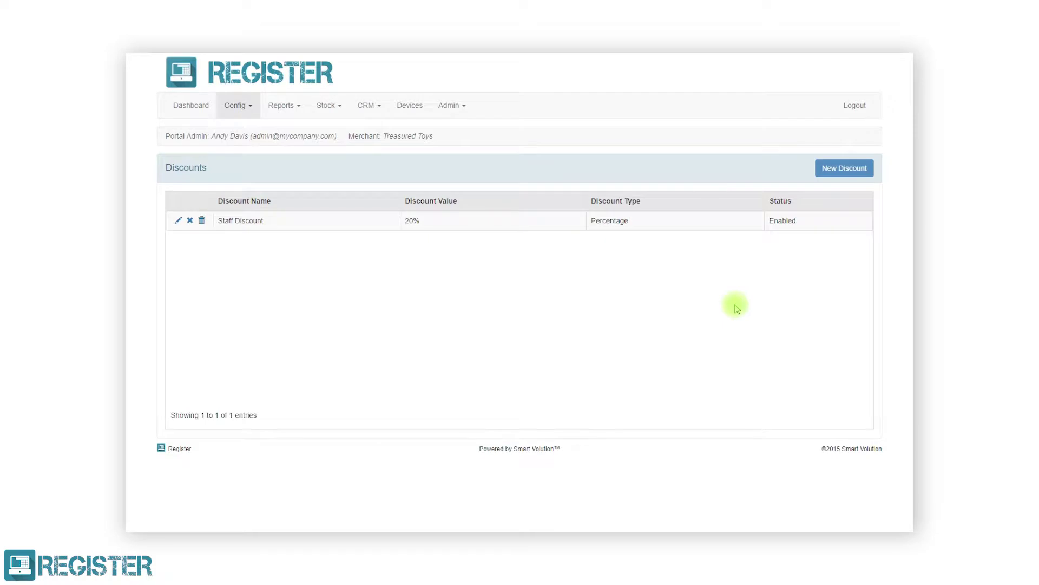
# Rename the Staff Discount entry to 'Staff Discount 20%'
pyautogui.click(600, 273)
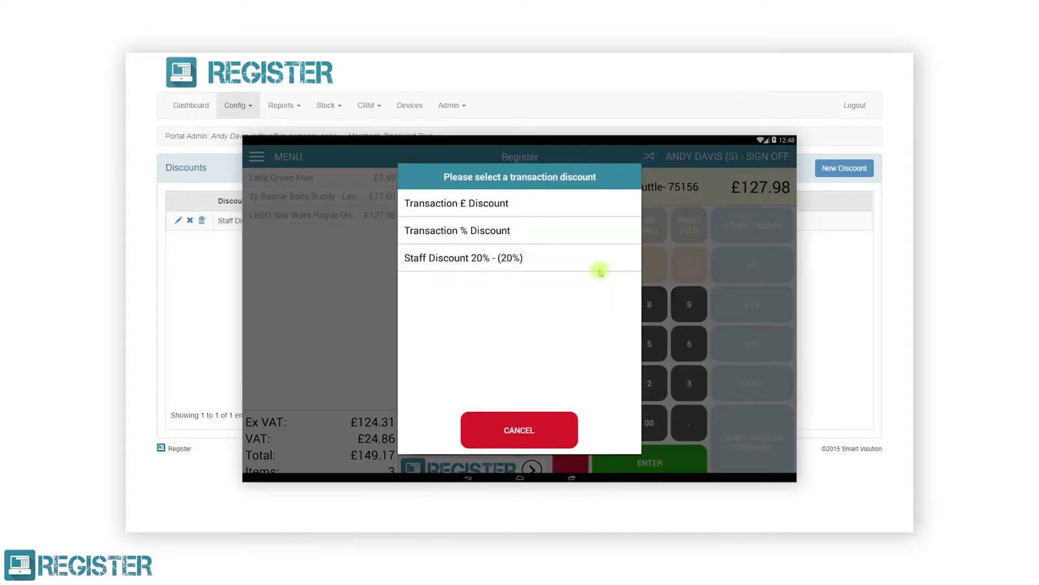
pyautogui.click(557, 260)
pyautogui.click(571, 332)
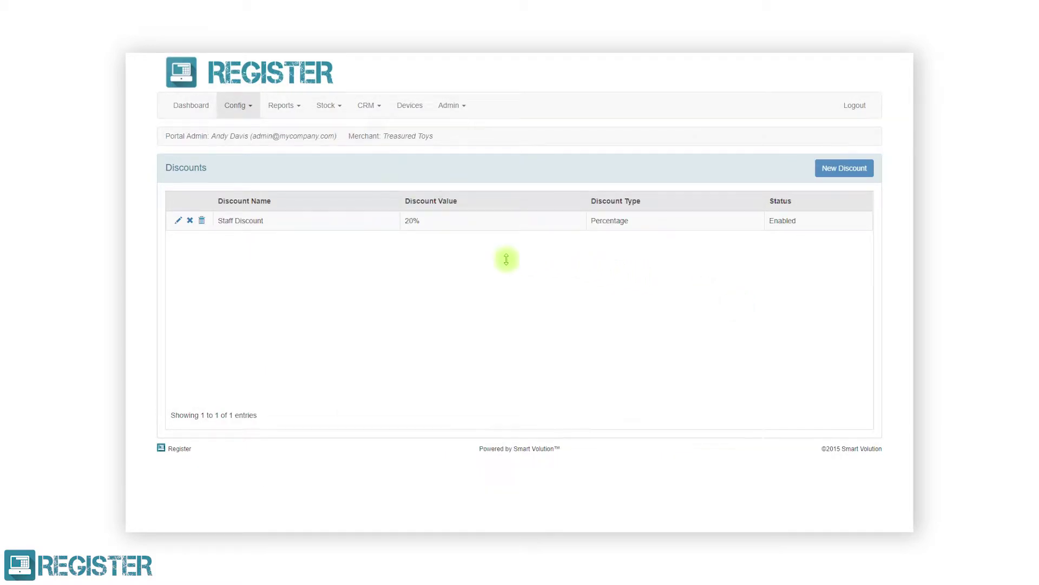
pyautogui.click(177, 218)
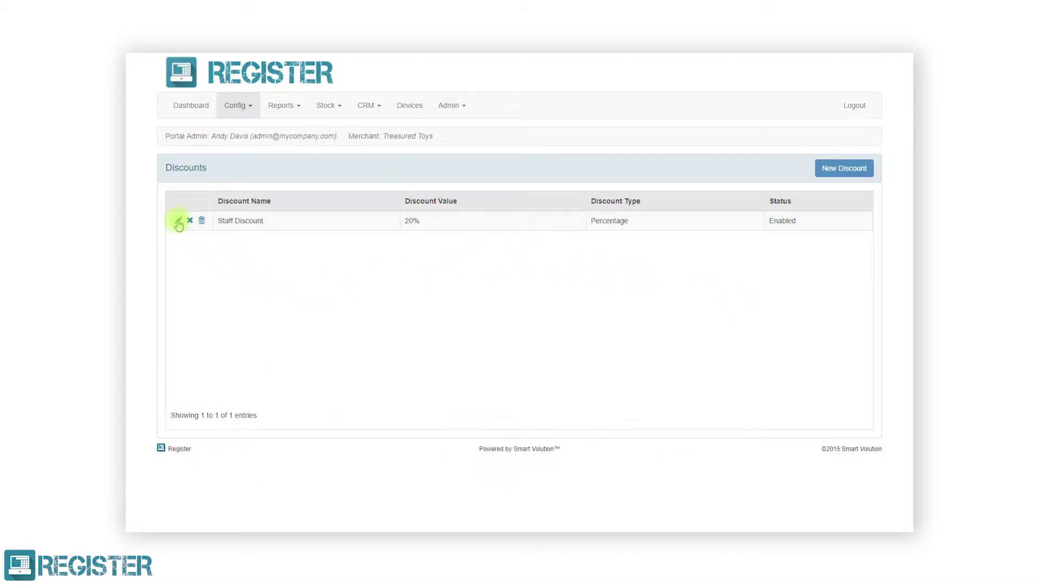
pyautogui.write('20%')
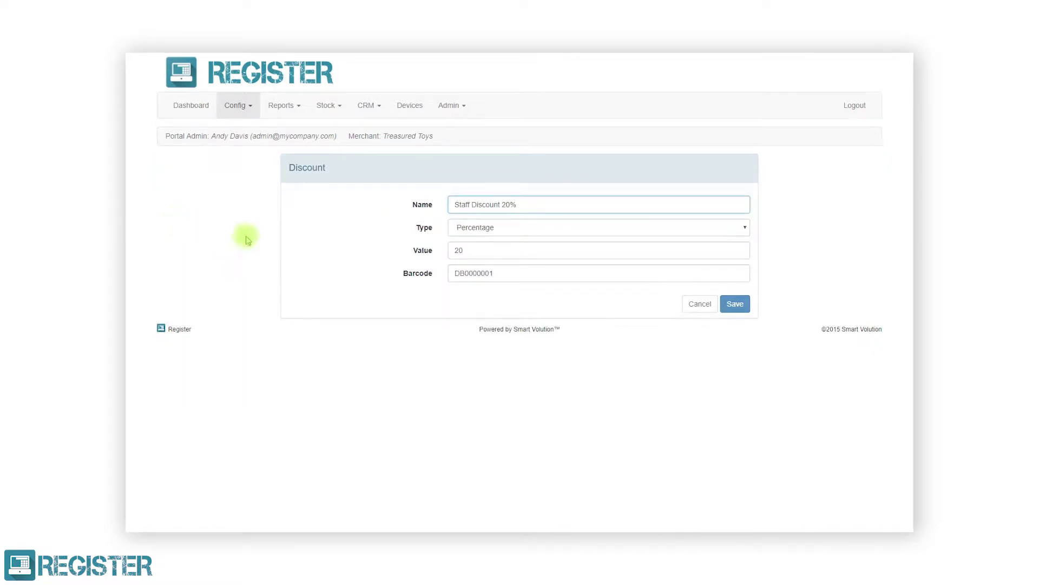
pyautogui.click(729, 304)
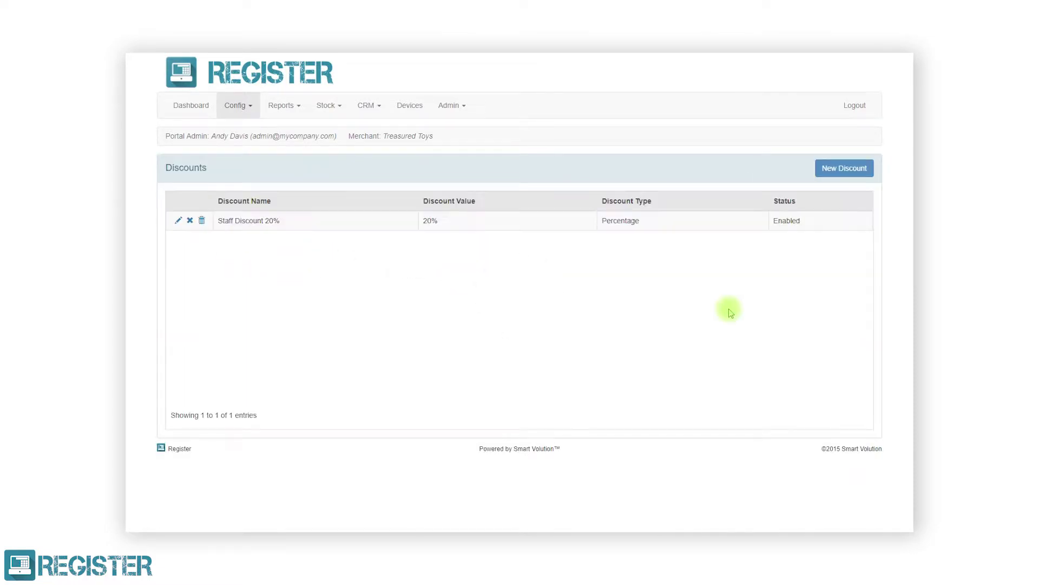
# Disable and re-enable Staff Discount 20%, then cancel its deletion to keep it
pyautogui.click(190, 220)
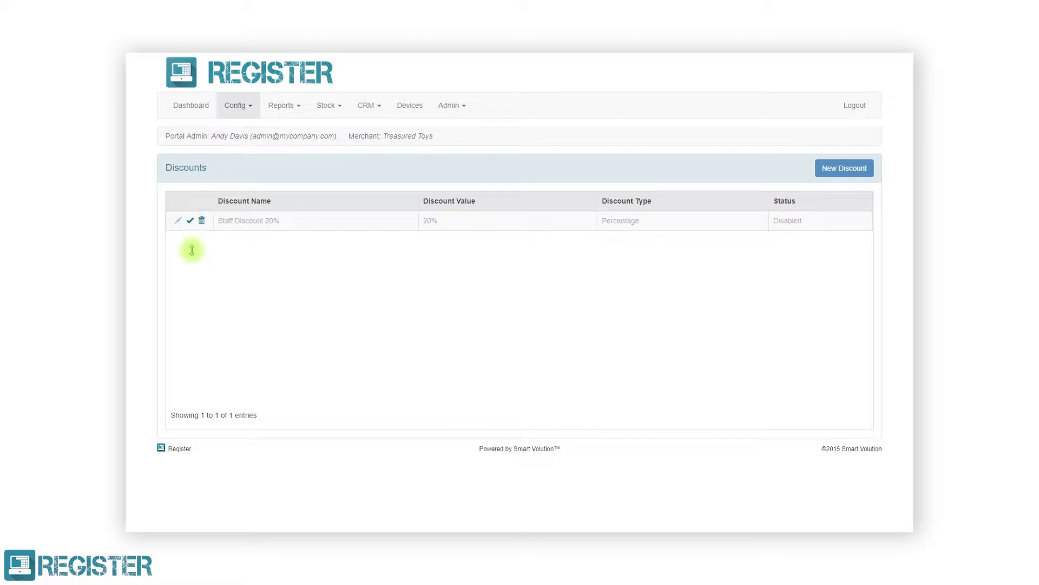
pyautogui.click(191, 221)
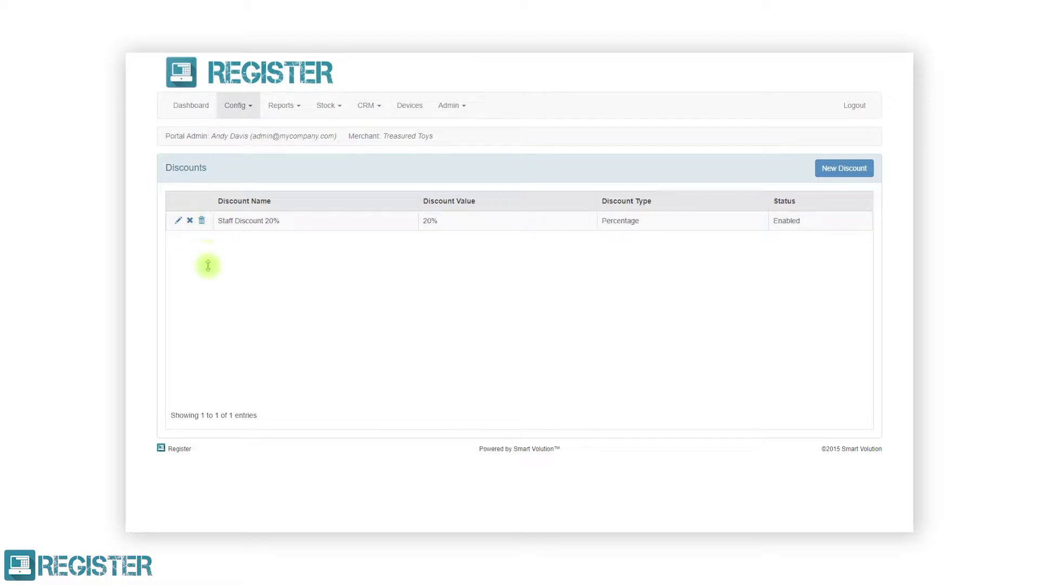
pyautogui.click(201, 221)
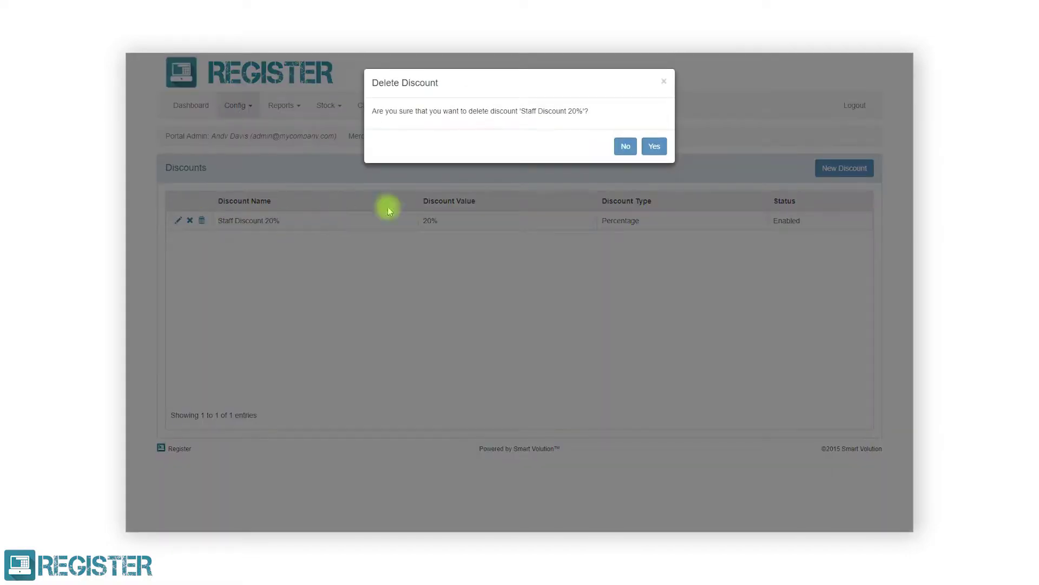
pyautogui.click(626, 147)
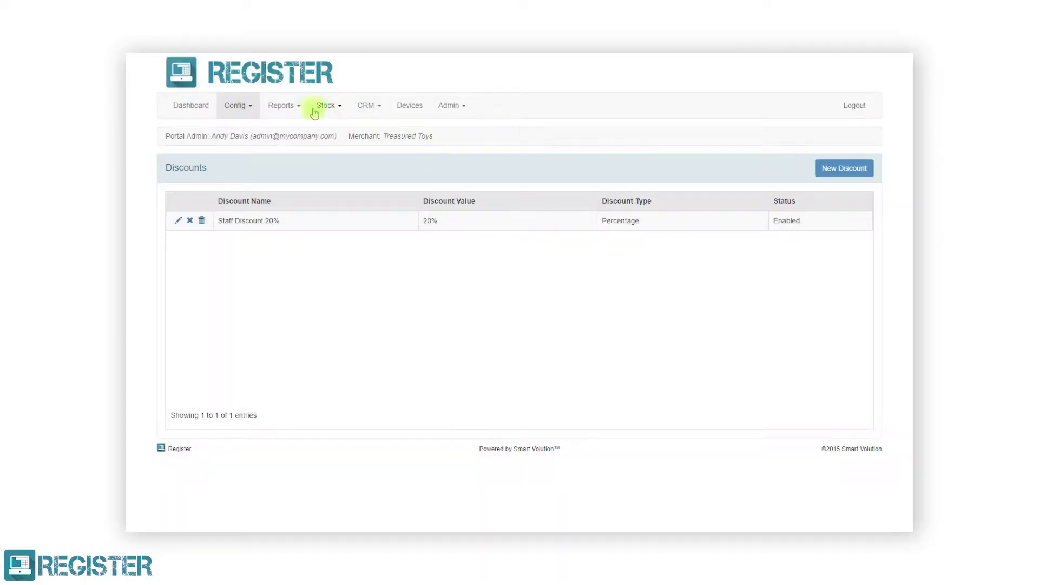
pyautogui.click(244, 106)
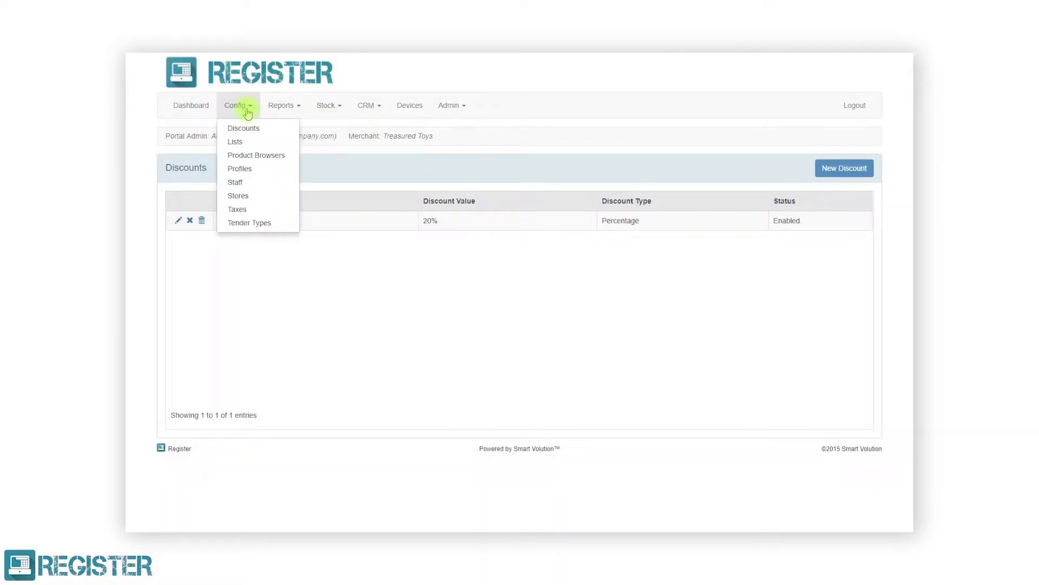
# Go to the Lists configuration page showing the ten system lists
pyautogui.click(250, 146)
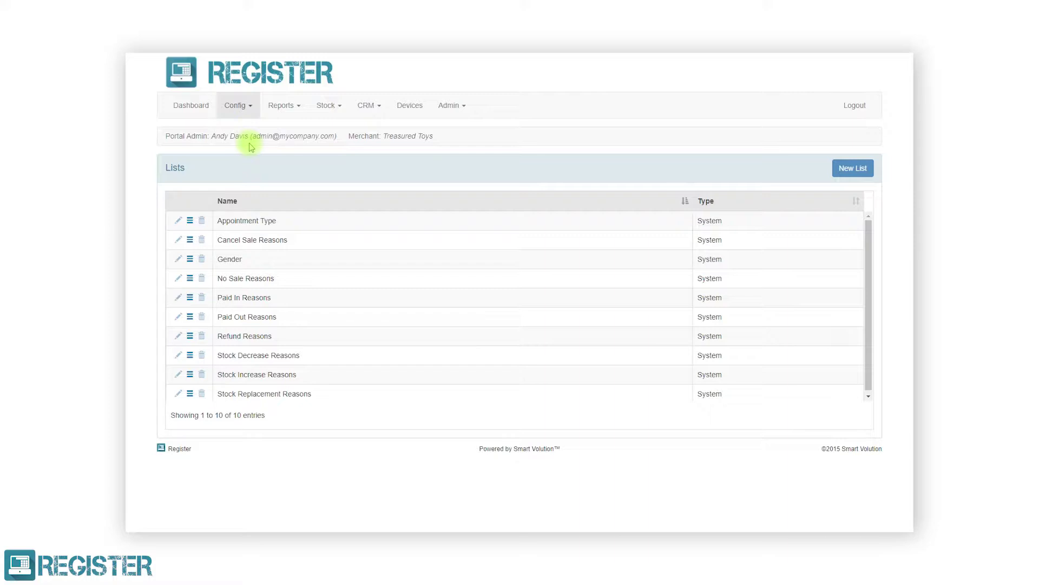
# In Paid In Reasons, rename 'Float Top Up' to 'Cash Drawer Top Up'
pyautogui.click(190, 299)
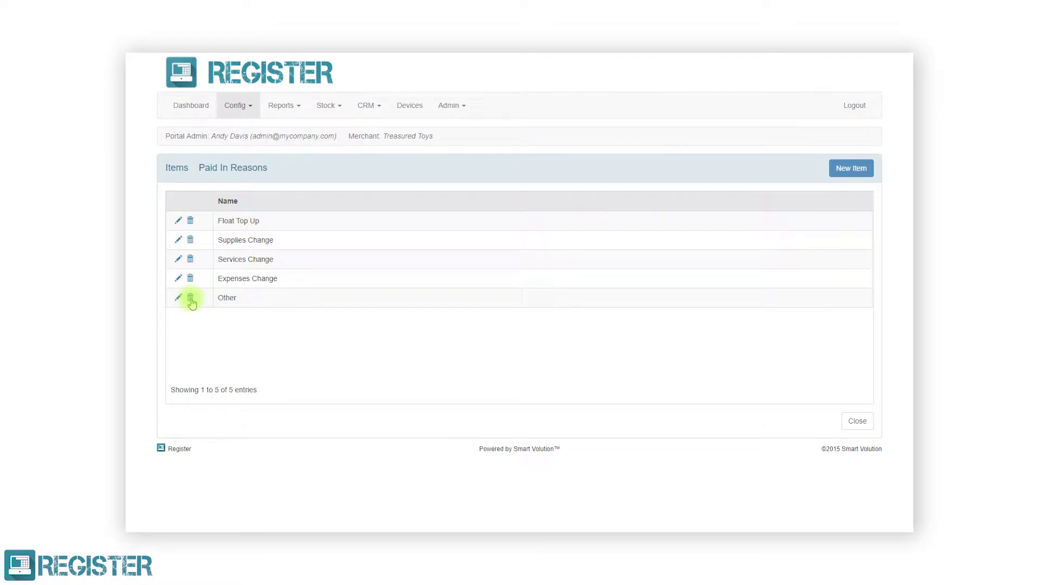
pyautogui.click(178, 221)
pyautogui.moveTo(495, 114); pyautogui.dragTo(445, 117)
pyautogui.write('Cash Drawer Top Up')
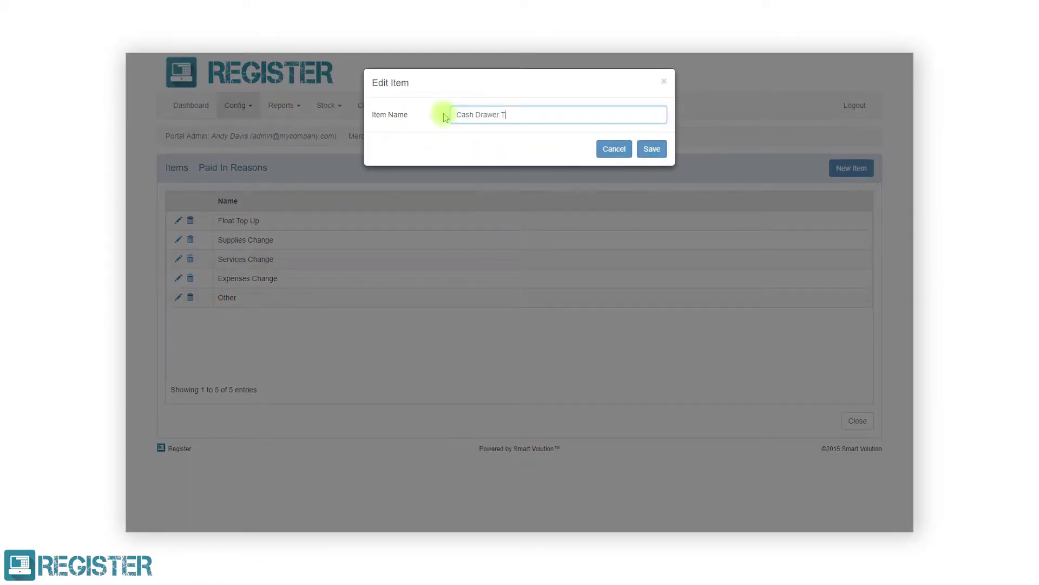
pyautogui.click(650, 150)
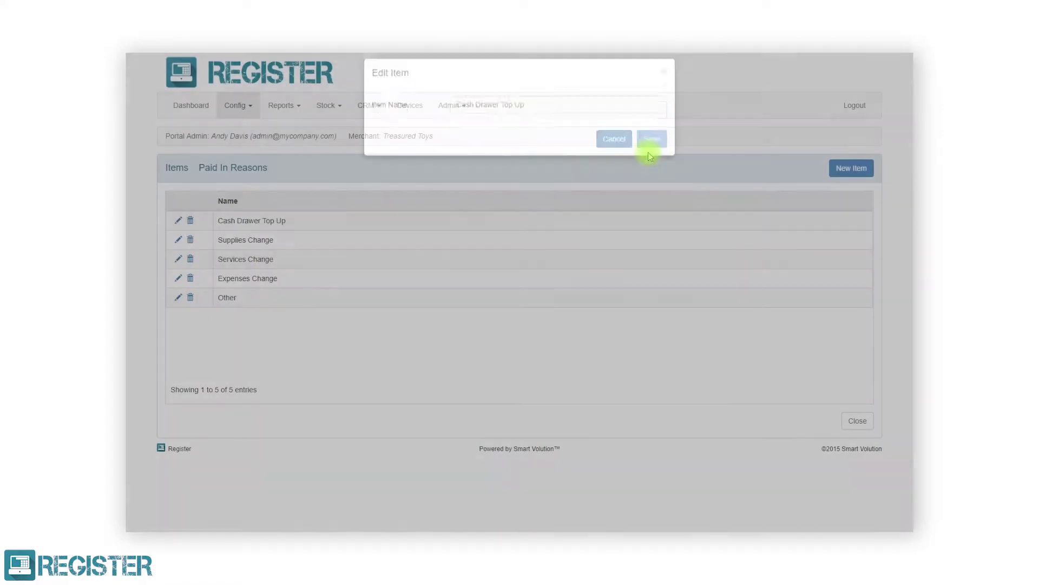
# Delete the Other reason and move Services Change above Supplies Change
pyautogui.click(190, 298)
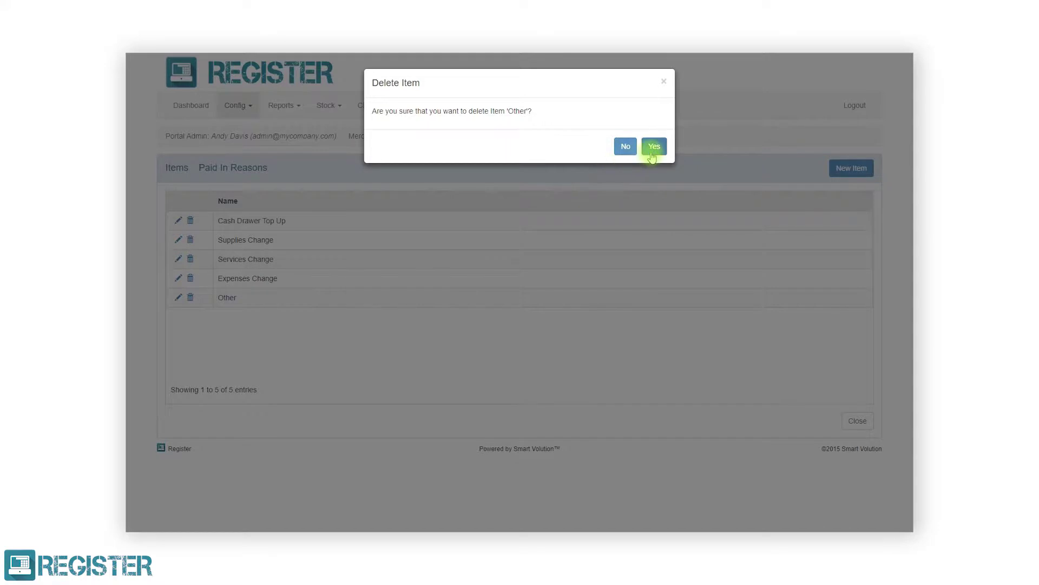
pyautogui.click(654, 147)
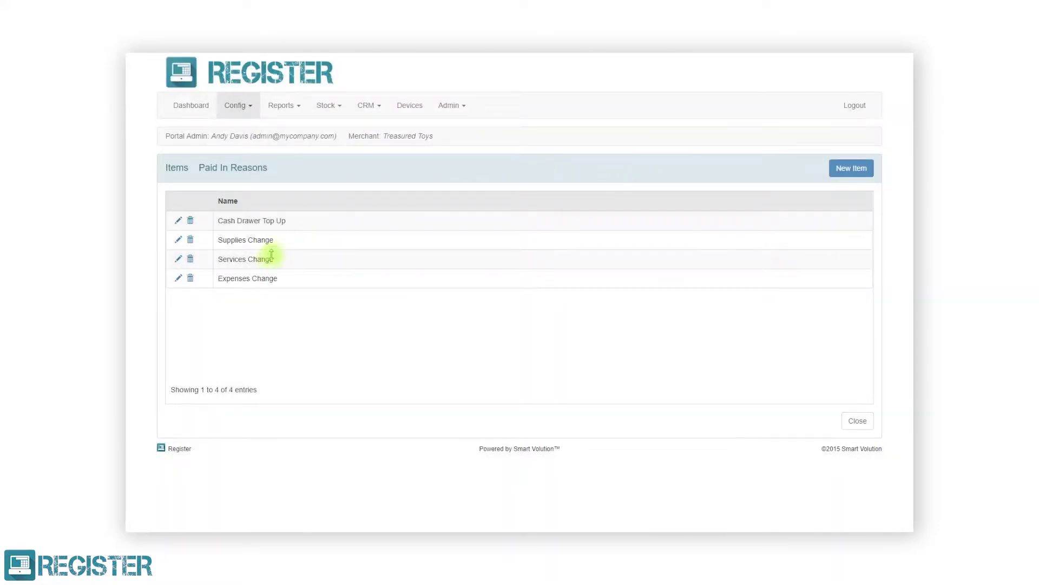
pyautogui.moveTo(269, 258); pyautogui.dragTo(277, 233)
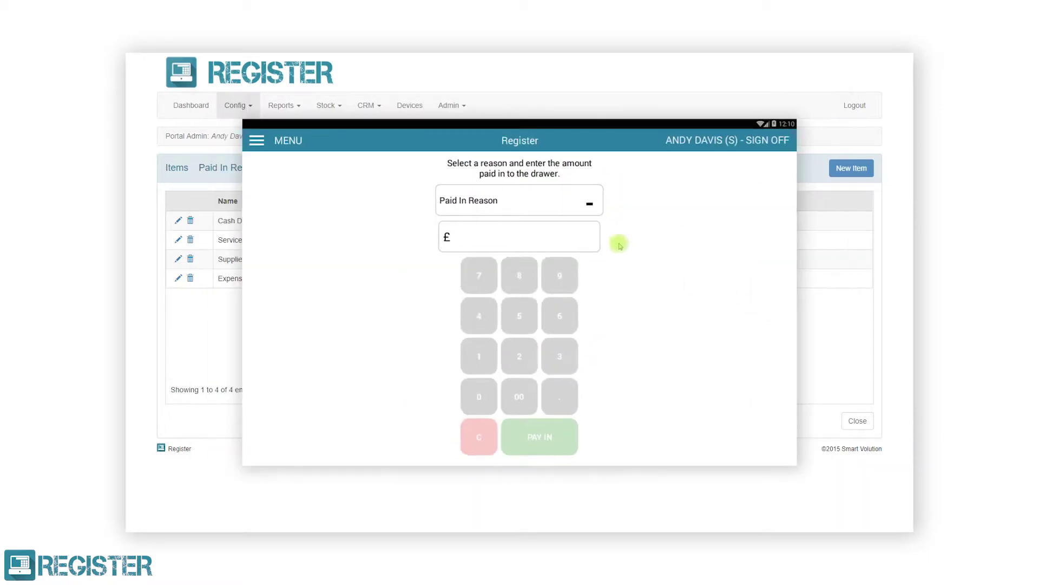
# Close the Paid In Reasons items and start a new list named 'Tables'
pyautogui.click(845, 425)
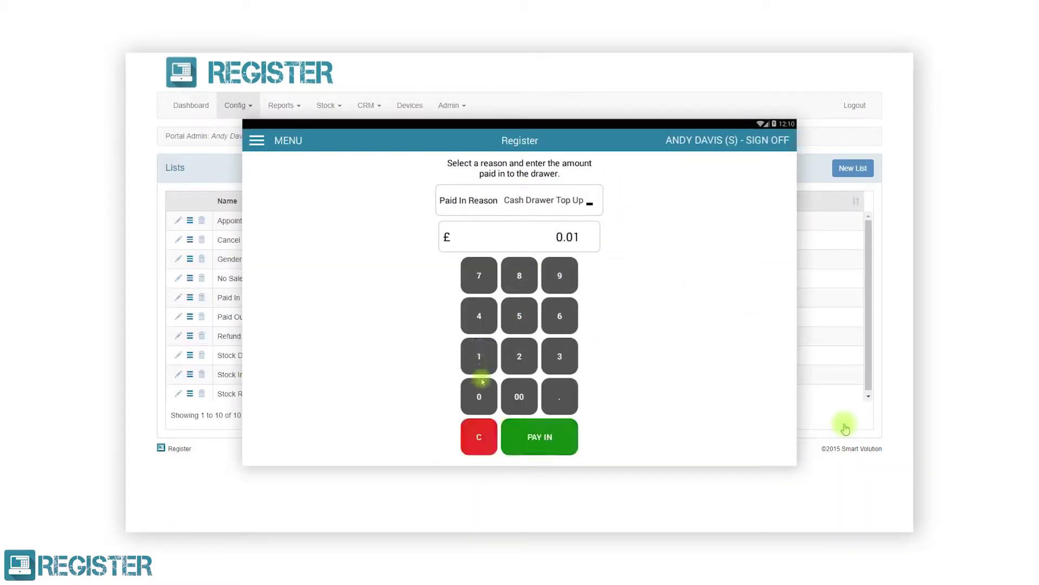
pyautogui.click(849, 172)
pyautogui.write('Tables')
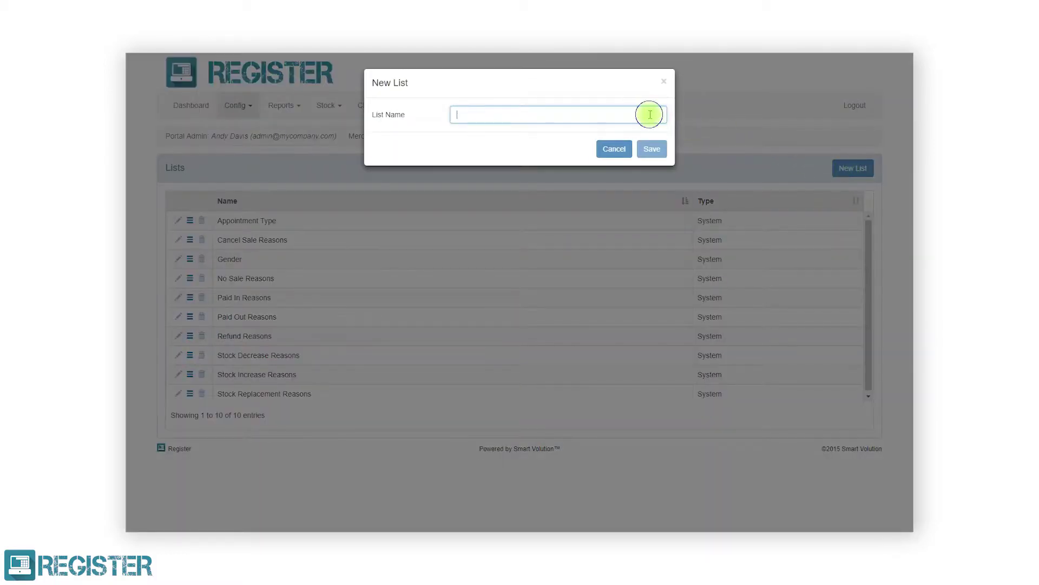
# Save the new Tables list and open its items
pyautogui.click(652, 150)
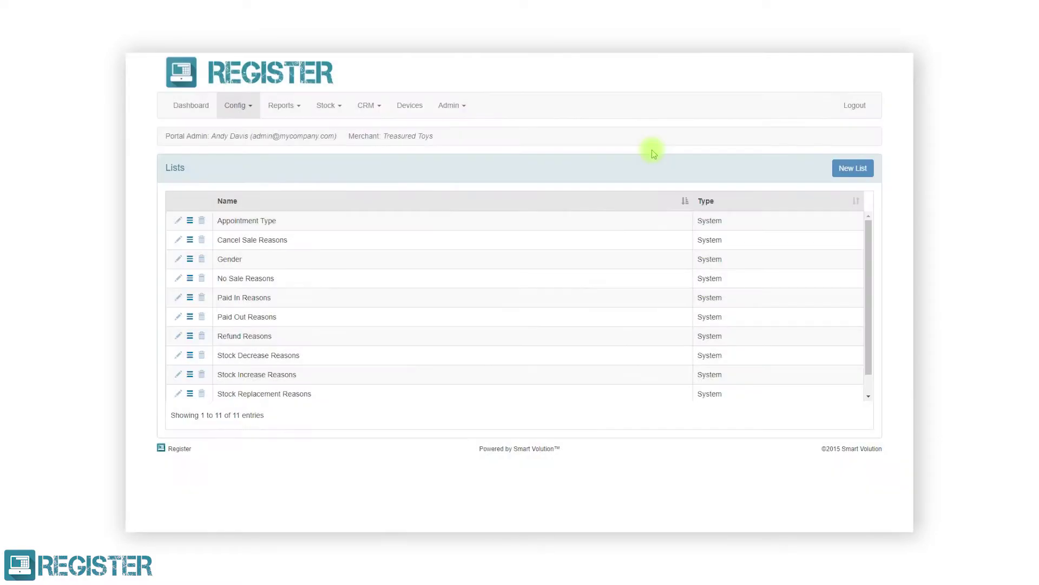
pyautogui.scroll(-2, 863, 269)
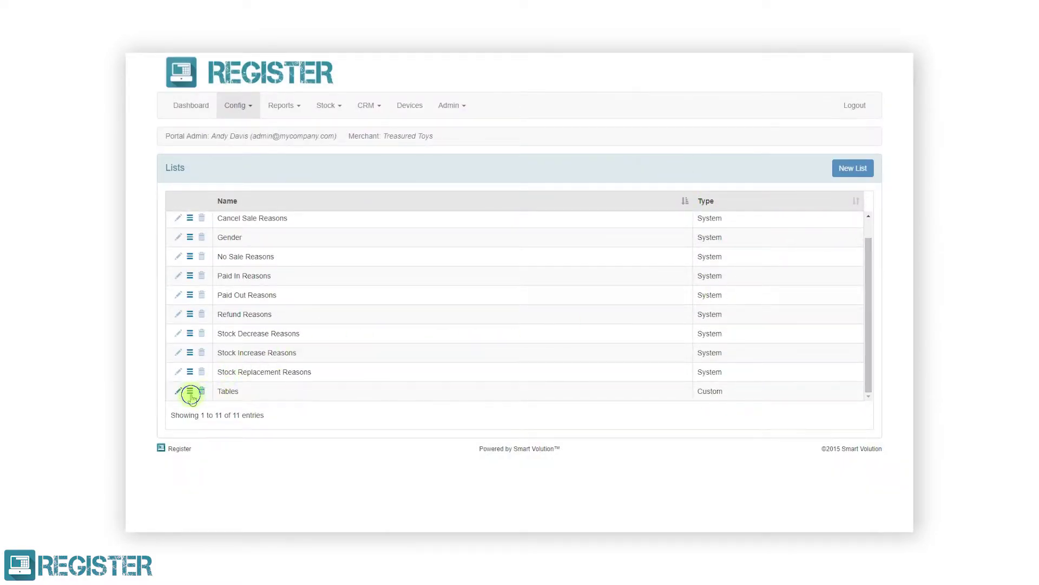
pyautogui.click(190, 390)
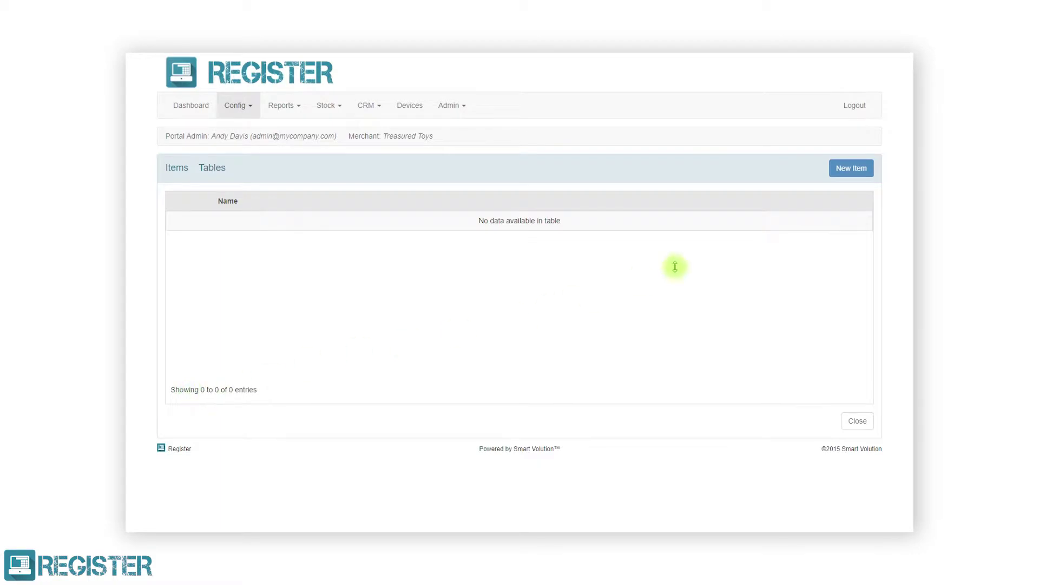
# Add items 'Table 1', 'Table 2', 'Table 3' and 'Table 4' to the Tables list
pyautogui.click(850, 168)
pyautogui.click(623, 113)
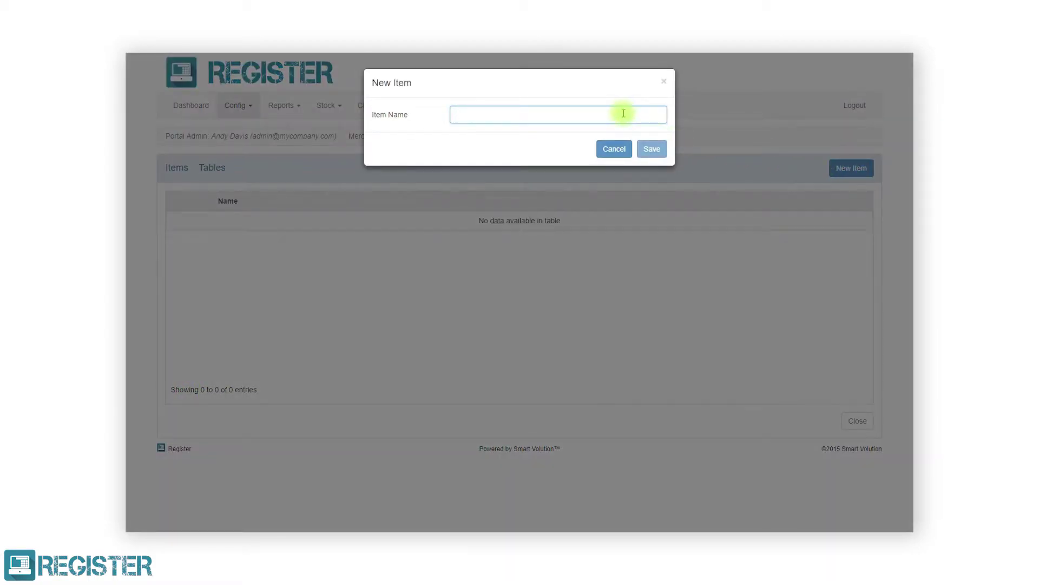
pyautogui.write('Table 1')
pyautogui.click(651, 149)
pyautogui.click(850, 168)
pyautogui.write('Table 2')
pyautogui.click(652, 149)
pyautogui.click(850, 168)
pyautogui.write('Table 3')
pyautogui.click(651, 149)
pyautogui.click(850, 168)
pyautogui.write('Table 4')
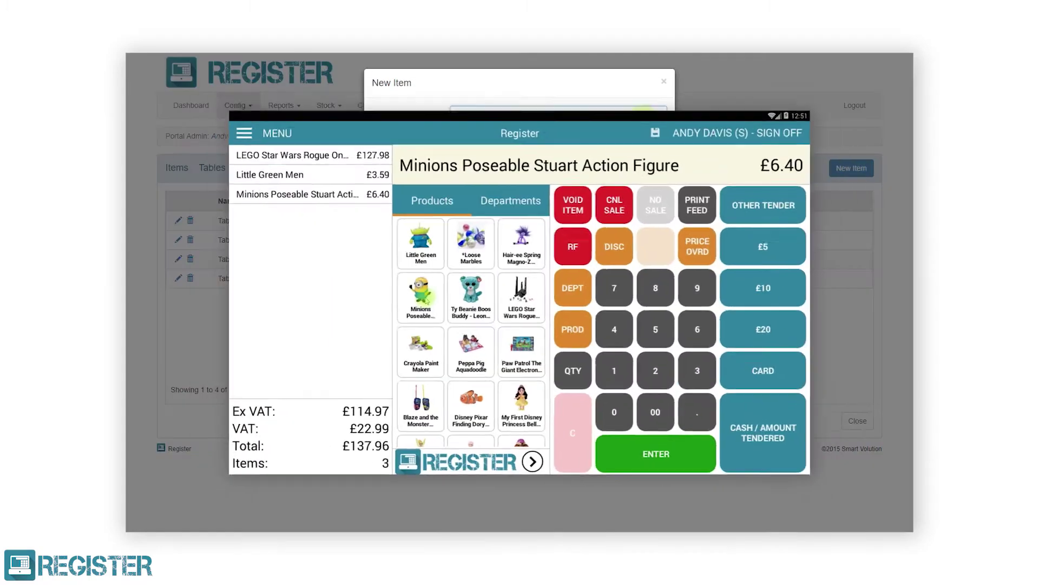
pyautogui.click(650, 142)
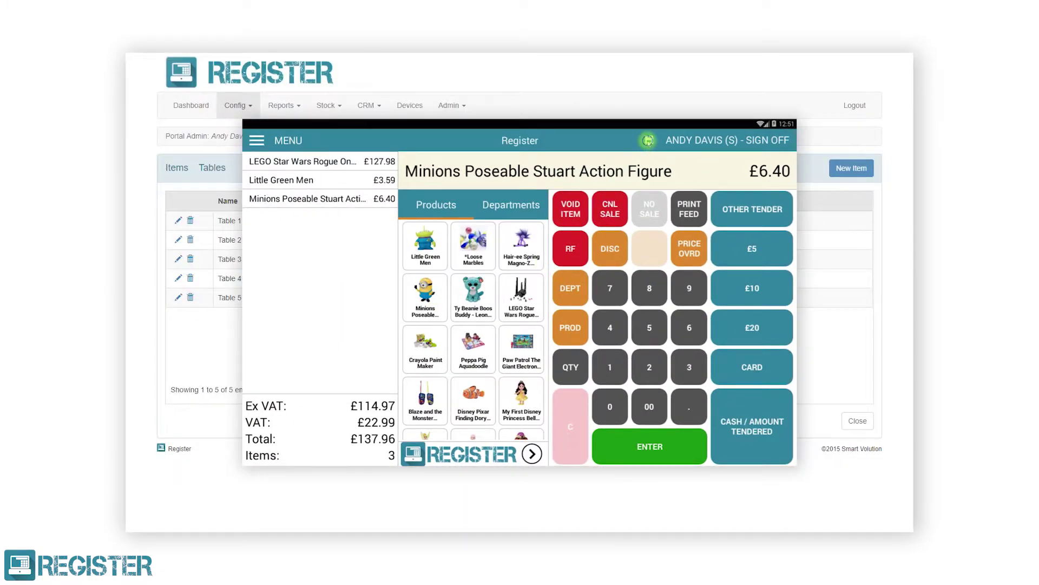
# Close the Tables items and go to the Product Browsers page under Config
pyautogui.click(851, 421)
pyautogui.click(495, 229)
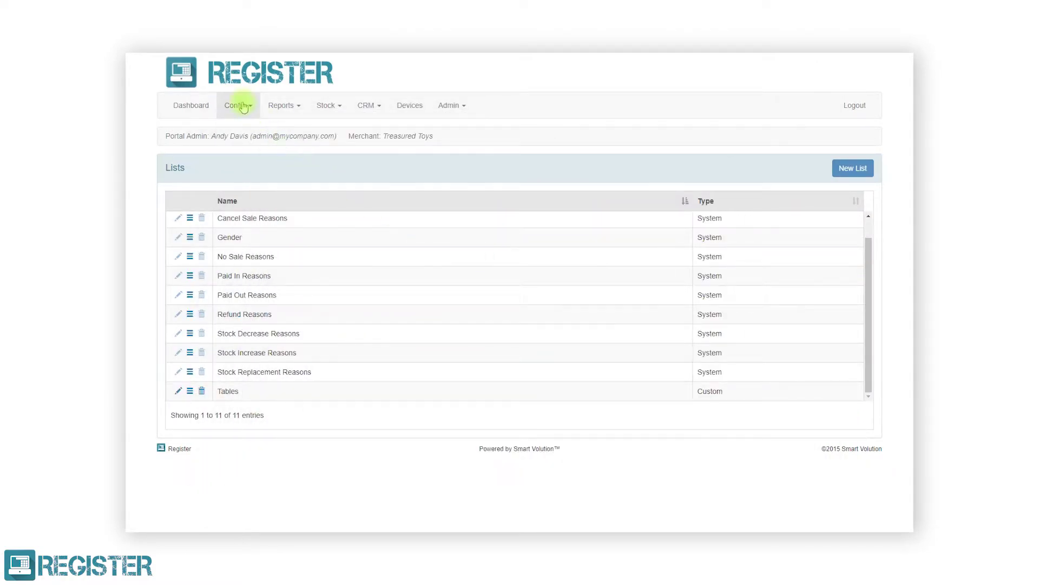
pyautogui.click(243, 107)
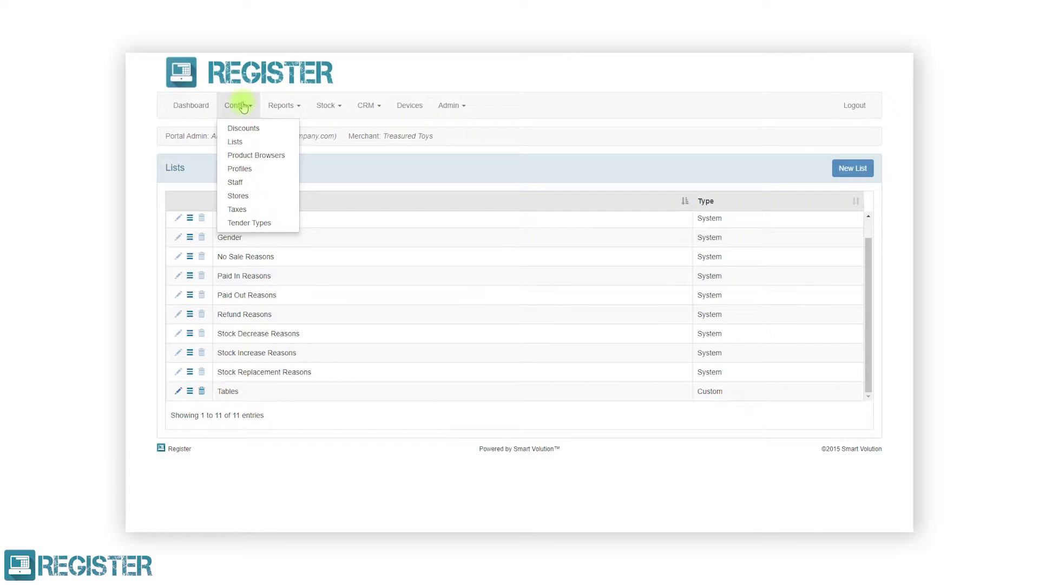
pyautogui.click(264, 156)
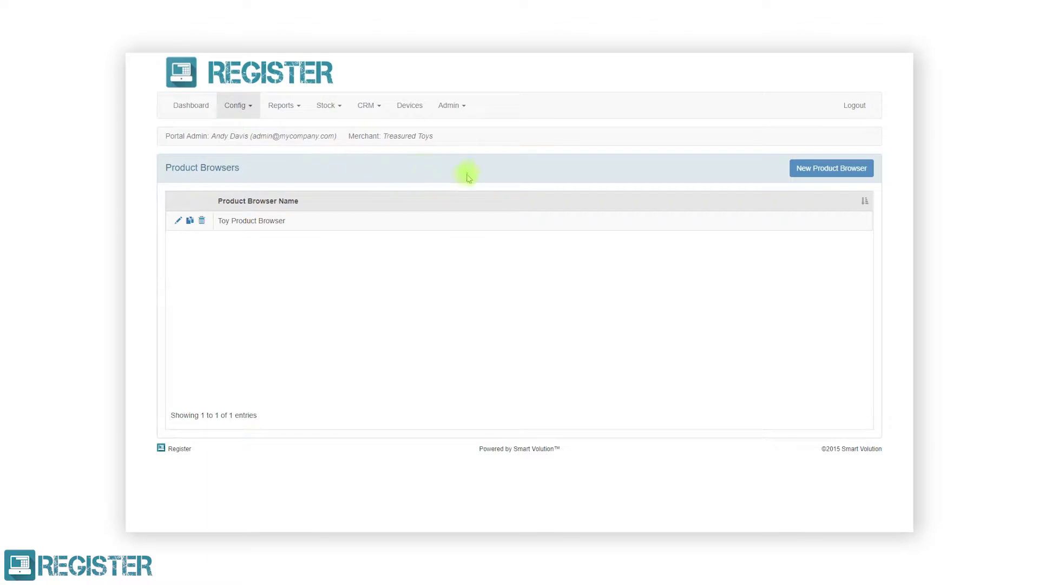
# Start a new product browser from the Product Browsers page
pyautogui.click(813, 172)
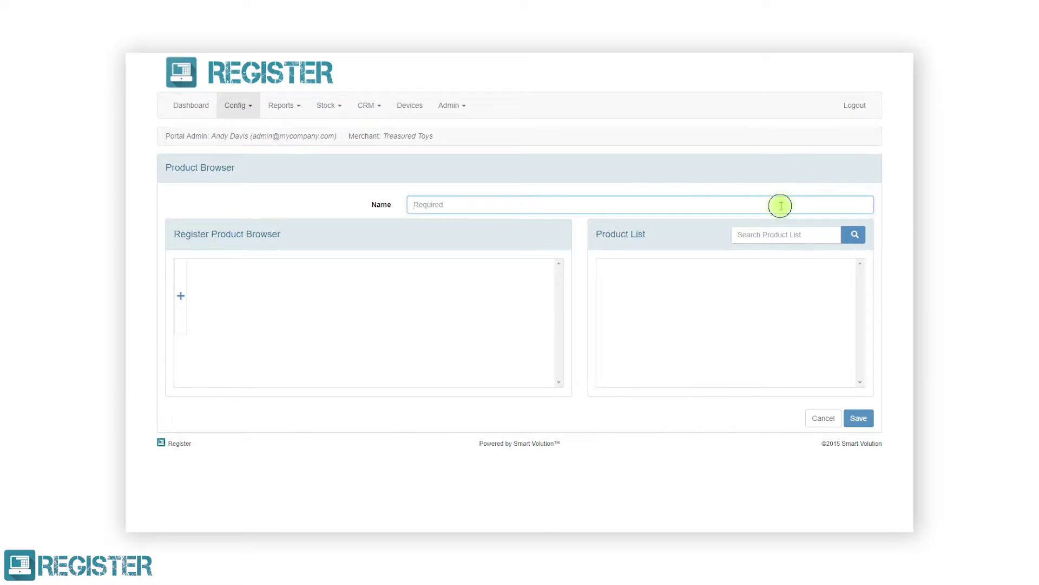
# Name the browser 'Main Product Browser' and add Little Green Men and Loose Marbles
pyautogui.write('Main Product Browser')
pyautogui.click(828, 235)
pyautogui.write('litt')
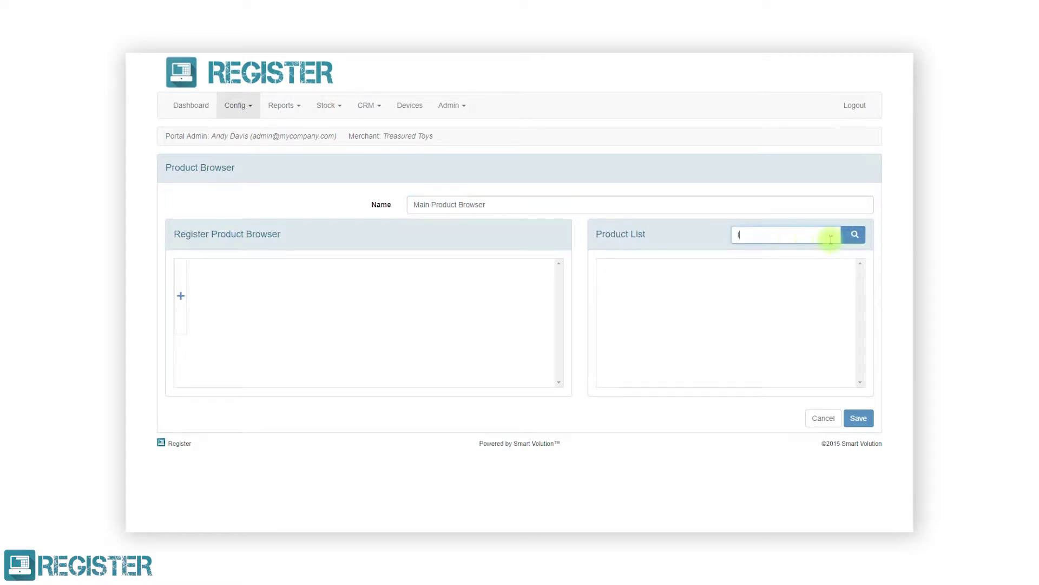
pyautogui.write('le green')
pyautogui.click(854, 235)
pyautogui.moveTo(632, 302); pyautogui.dragTo(180, 303)
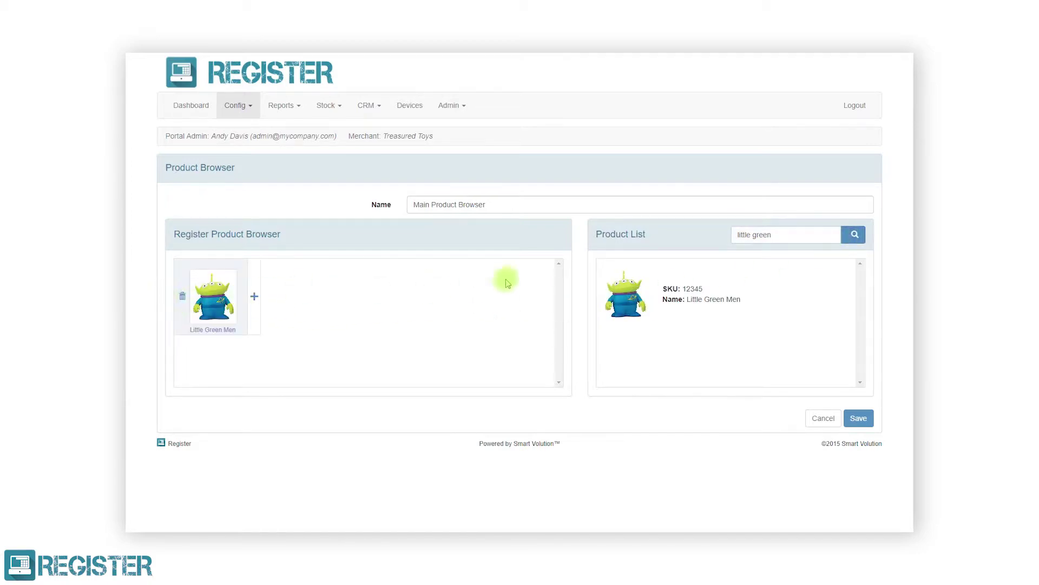
pyautogui.tripleClick(763, 234)
pyautogui.write('marble')
pyautogui.click(854, 237)
pyautogui.moveTo(629, 296); pyautogui.dragTo(306, 296)
# Add Play-Doh 4 Pack, then place and remove a Hot Wheels car
pyautogui.tripleClick(749, 234)
pyautogui.write('play-doh')
pyautogui.click(854, 235)
pyautogui.moveTo(629, 344); pyautogui.dragTo(353, 295)
pyautogui.tripleClick(752, 235)
pyautogui.write('hot wheels')
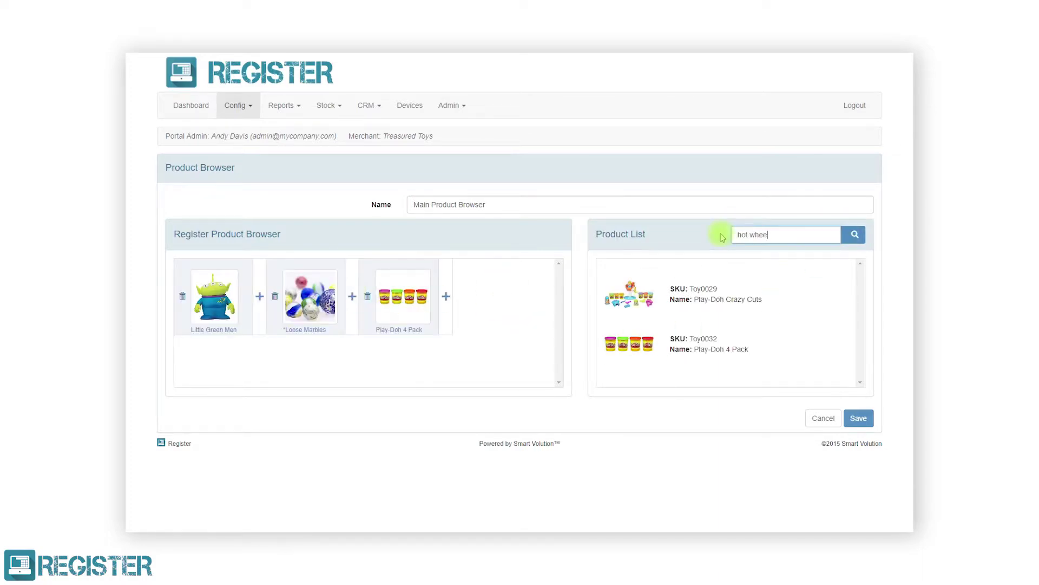
pyautogui.click(853, 237)
pyautogui.moveTo(639, 295); pyautogui.dragTo(416, 301)
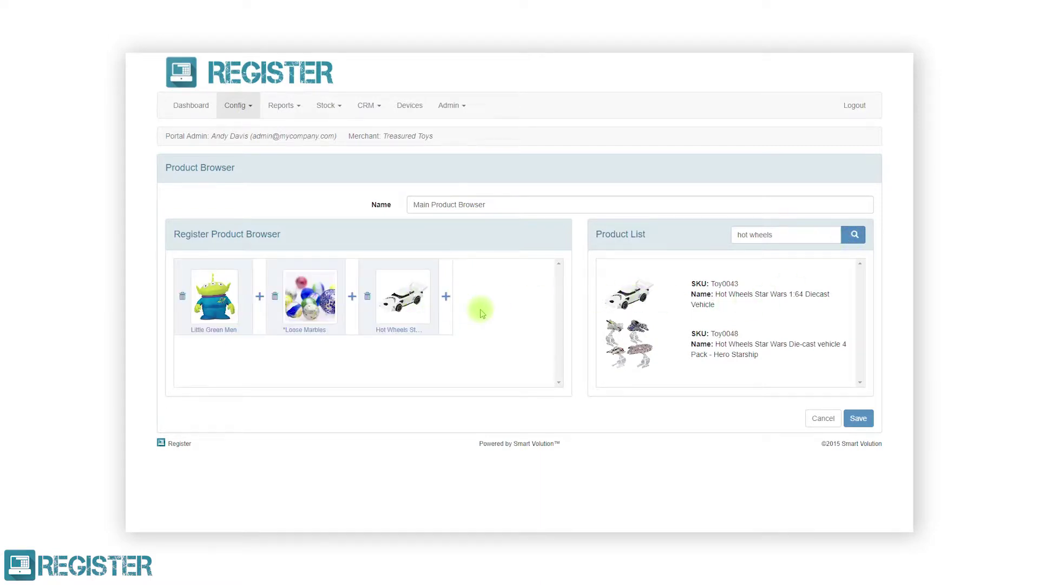
pyautogui.click(368, 297)
# Add Hair-ee Spring, the Minions Stuart figure and Beanie Boo Leona to the browser
pyautogui.tripleClick(732, 231)
pyautogui.write('minion')
pyautogui.click(853, 234)
pyautogui.moveTo(630, 295); pyautogui.dragTo(355, 303)
pyautogui.click(732, 236)
pyautogui.press('Return')
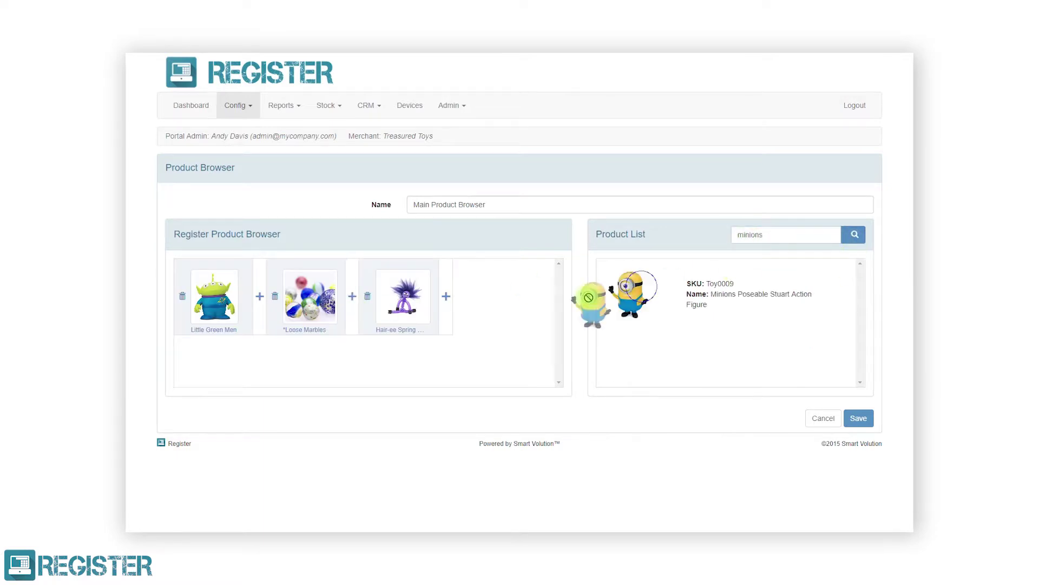
pyautogui.moveTo(631, 295); pyautogui.dragTo(448, 297)
pyautogui.tripleClick(736, 234)
pyautogui.write('beanie boo')
pyautogui.press('Return')
pyautogui.moveTo(631, 295); pyautogui.dragTo(265, 372)
# Add Krennic's Imperial Shuttle and a Crayola product to the browser
pyautogui.tripleClick(732, 234)
pyautogui.write('lego star wars')
pyautogui.press('Return')
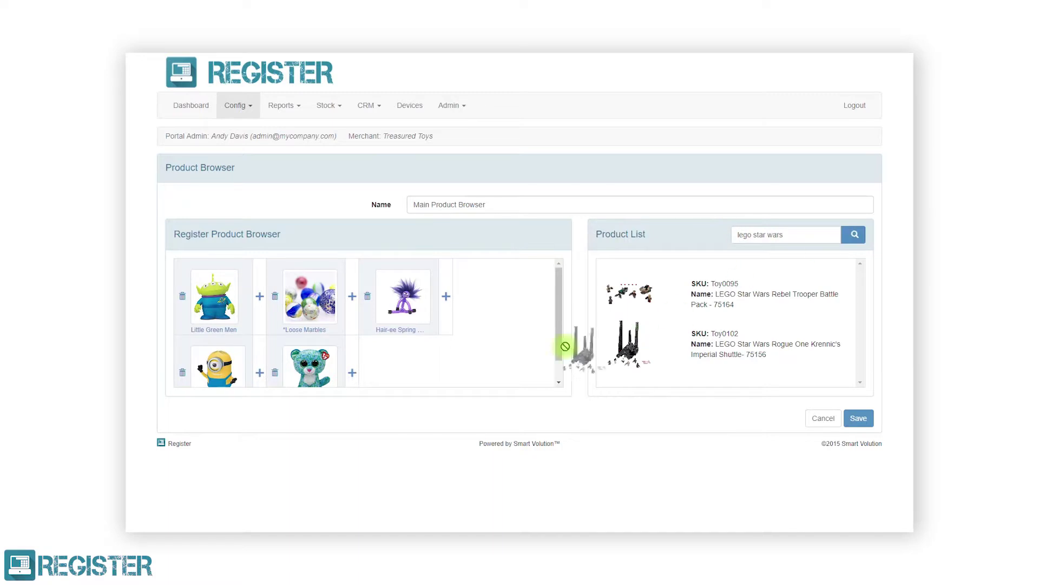
pyautogui.moveTo(629, 342); pyautogui.dragTo(349, 355)
pyautogui.tripleClick(726, 234)
pyautogui.write('crayola')
pyautogui.press('Return')
pyautogui.moveTo(629, 342); pyautogui.dragTo(446, 360)
pyautogui.scroll(-2, 552, 343)
# Add Peppa Pig Aquadoodle and search the product list for Paw Patrol
pyautogui.tripleClick(731, 233)
pyautogui.write('pe')
pyautogui.press('Return')
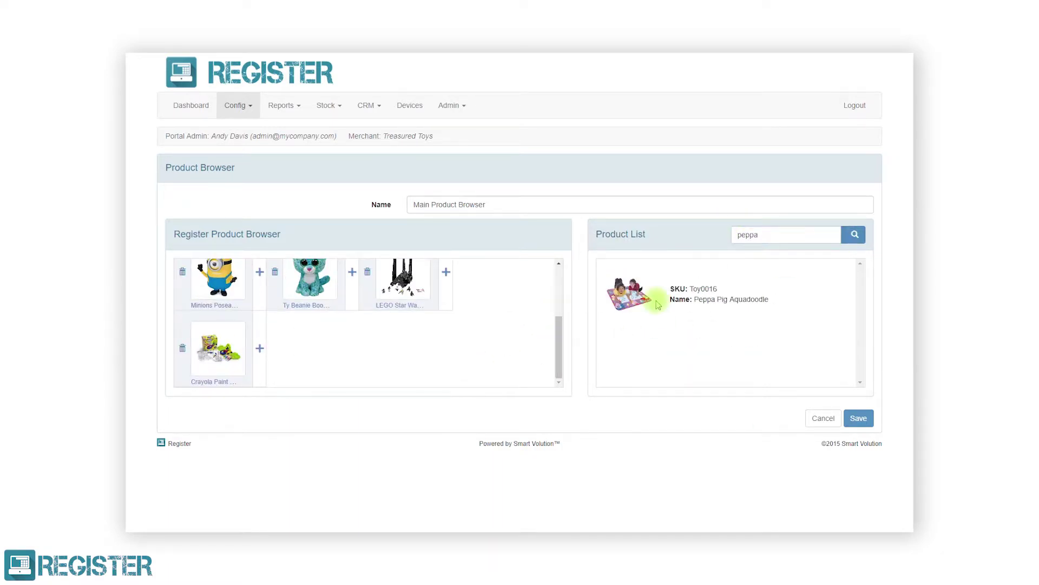
pyautogui.moveTo(629, 295); pyautogui.dragTo(260, 348)
pyautogui.tripleClick(731, 234)
pyautogui.write('paw')
pyautogui.click(854, 234)
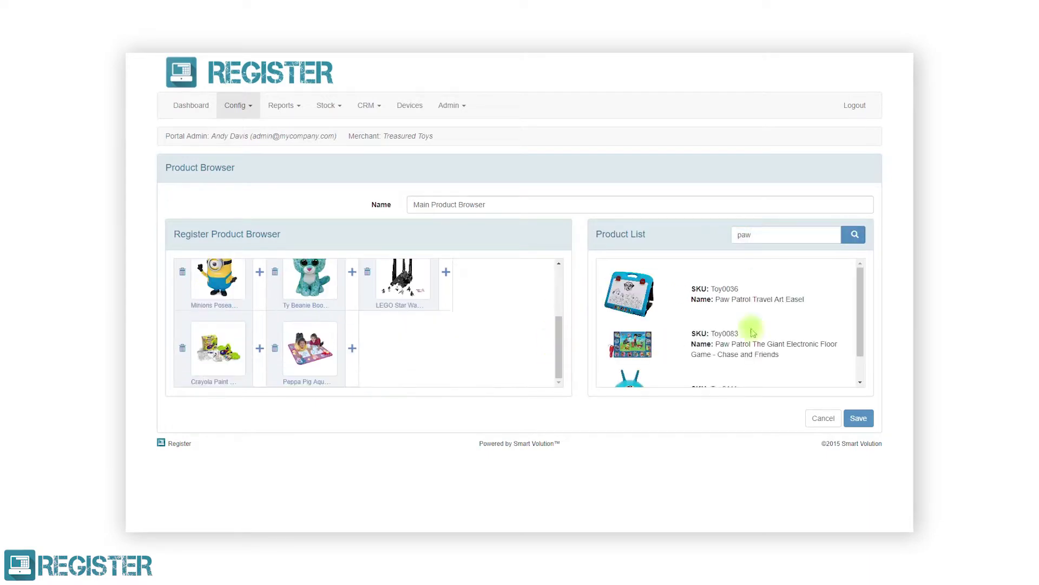
# Add a Blaze product and a Disney product to the browser
pyautogui.tripleClick(743, 234)
pyautogui.write('blaze')
pyautogui.click(850, 235)
pyautogui.moveTo(630, 295); pyautogui.dragTo(541, 374)
pyautogui.tripleClick(722, 234)
pyautogui.write('disney')
pyautogui.click(850, 234)
pyautogui.moveTo(629, 344); pyautogui.dragTo(262, 341)
# Save the Main Product Browser so it joins Toy Product Browser in the list
pyautogui.scroll(-3, 851, 313)
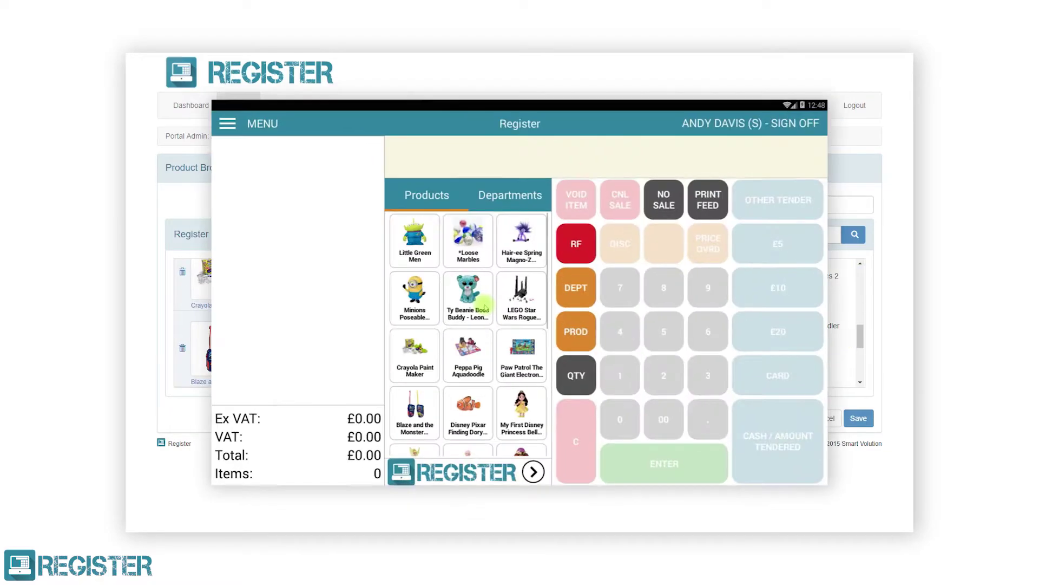
pyautogui.click(533, 452)
pyautogui.click(853, 420)
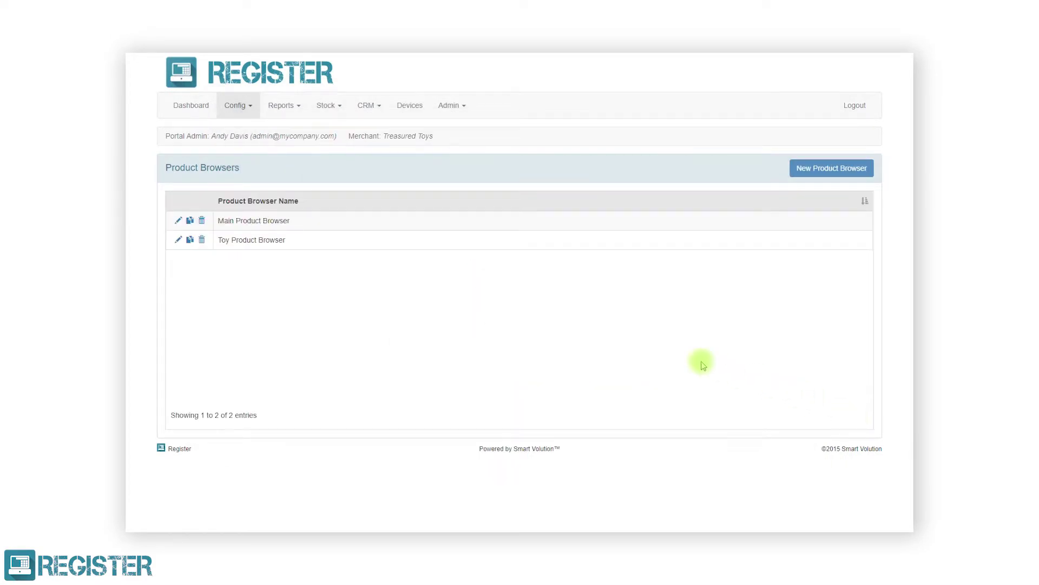
pyautogui.click(242, 104)
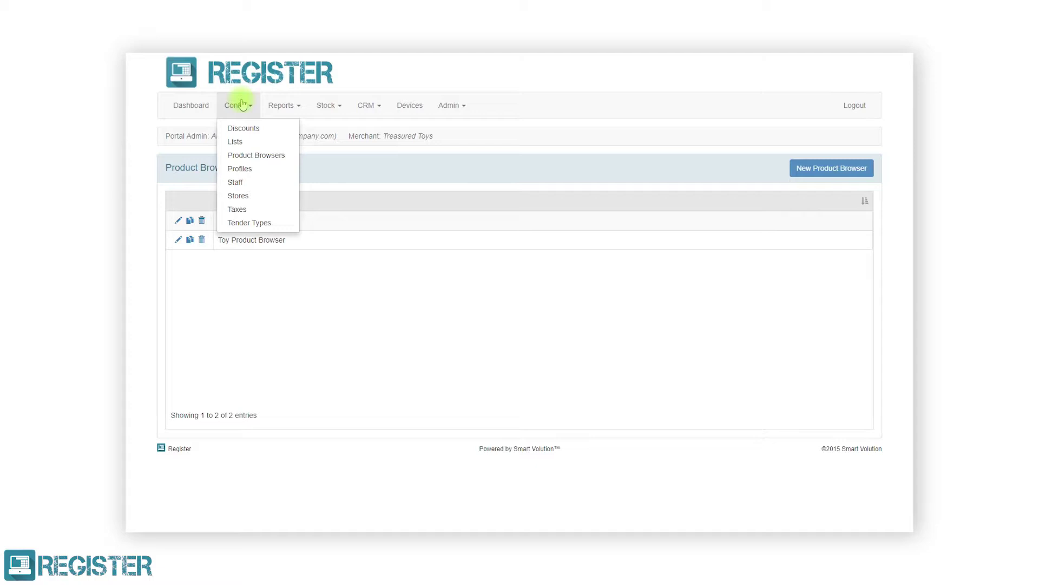
# Go to Config > Profiles, which lists only Example Profile, and begin a new till profile
pyautogui.click(243, 168)
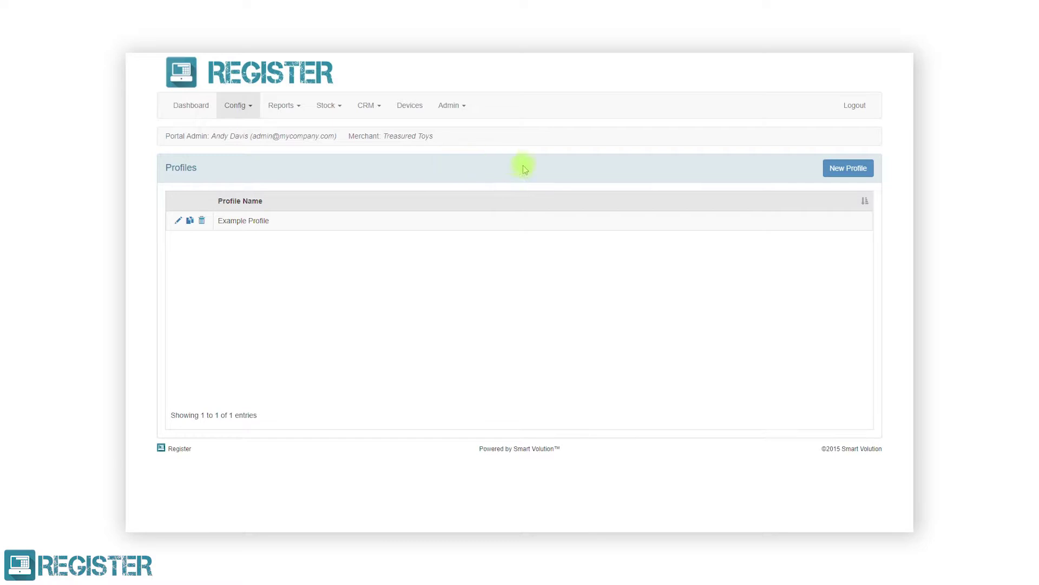
pyautogui.click(841, 171)
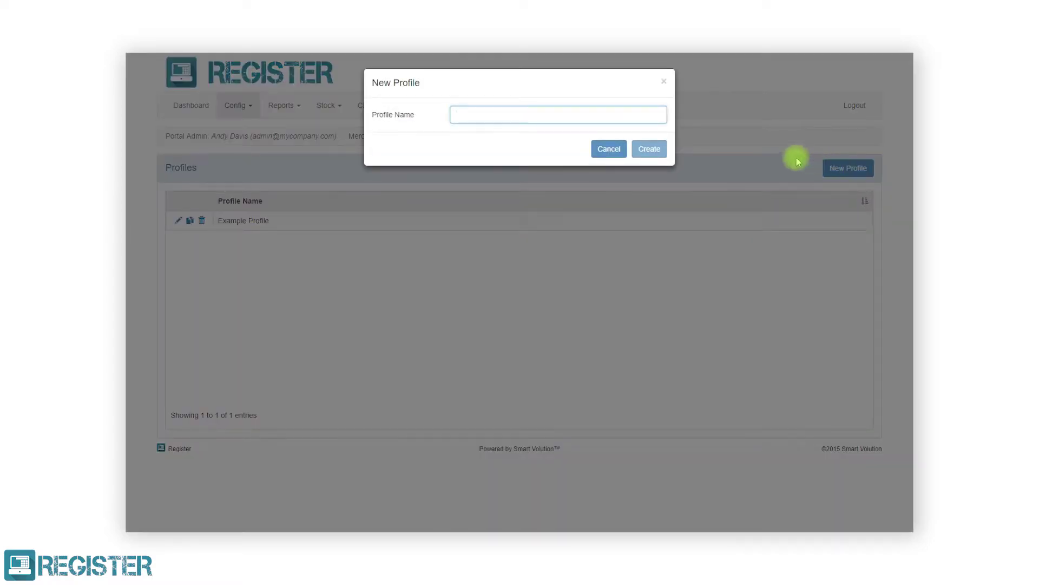
# Name the new profile 'Till Settings' and create it
pyautogui.write('Till Settings')
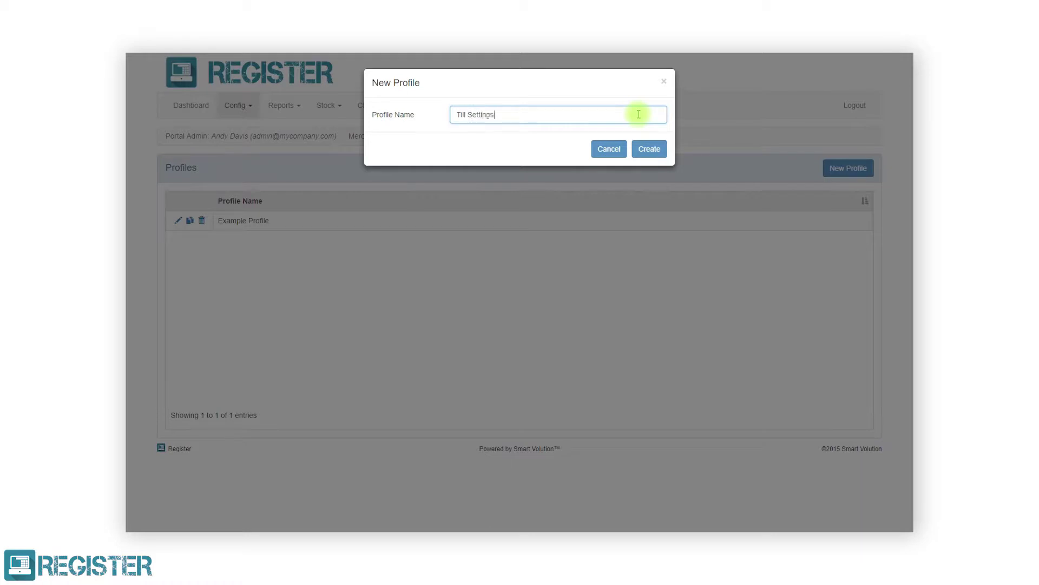
pyautogui.click(636, 153)
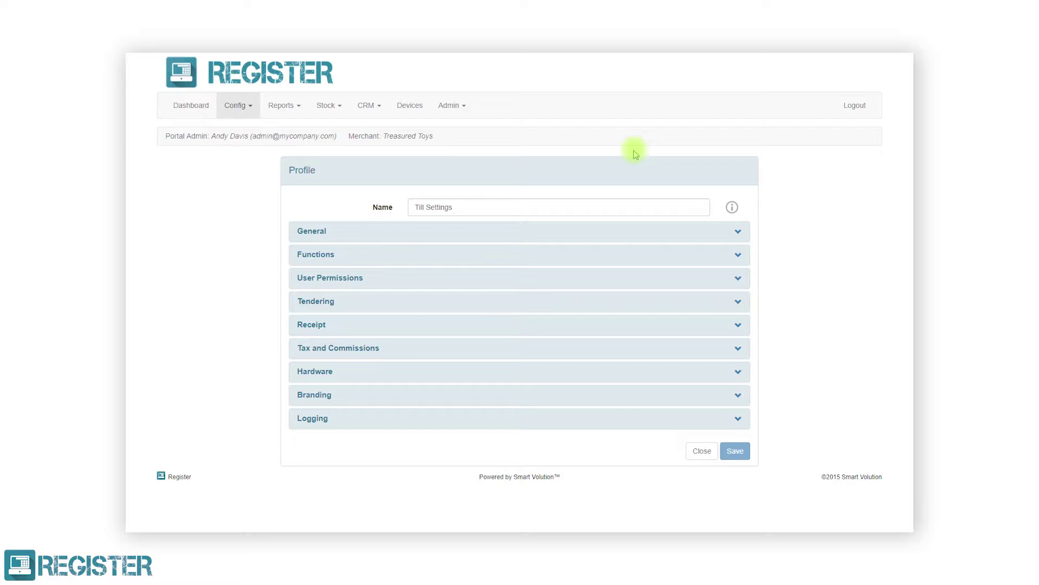
# Under General, set register auto-update to Update on Start Day and logout timeout from 120 to 300 seconds
pyautogui.click(621, 232)
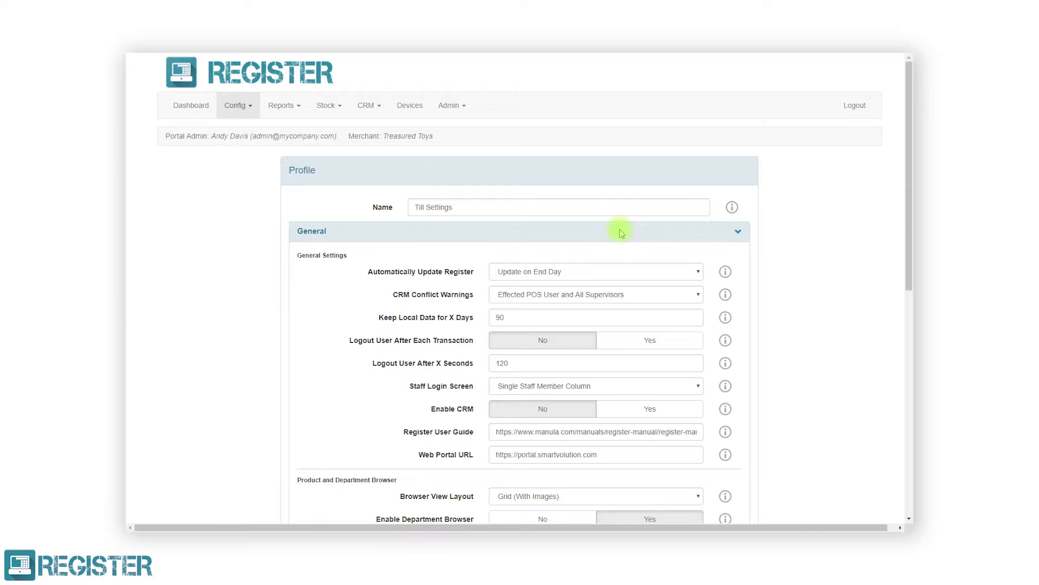
pyautogui.click(628, 272)
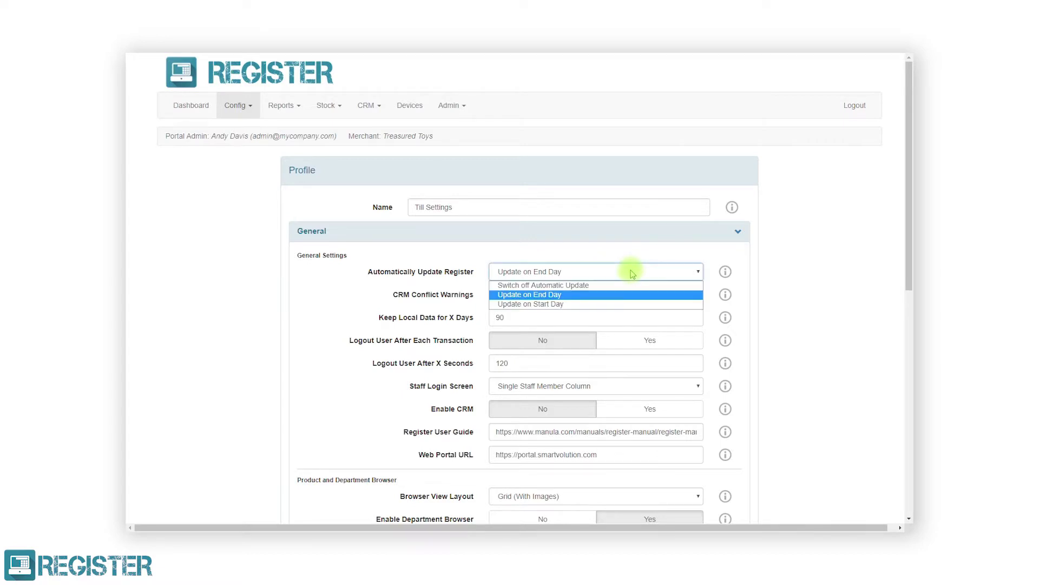
pyautogui.click(629, 304)
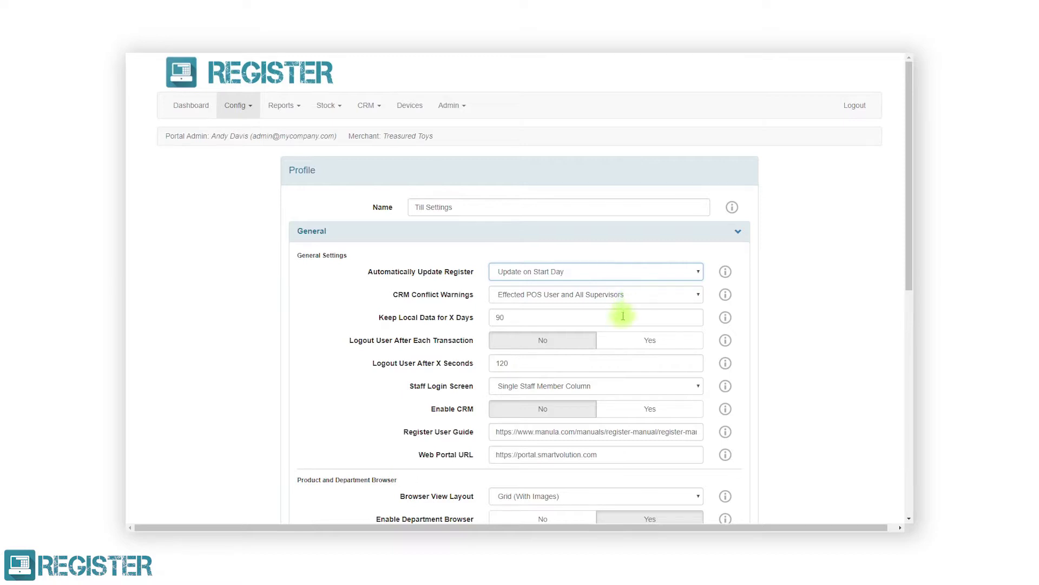
pyautogui.click(586, 360)
pyautogui.doubleClick(492, 362)
pyautogui.press('BackSpace')
pyautogui.write('300')
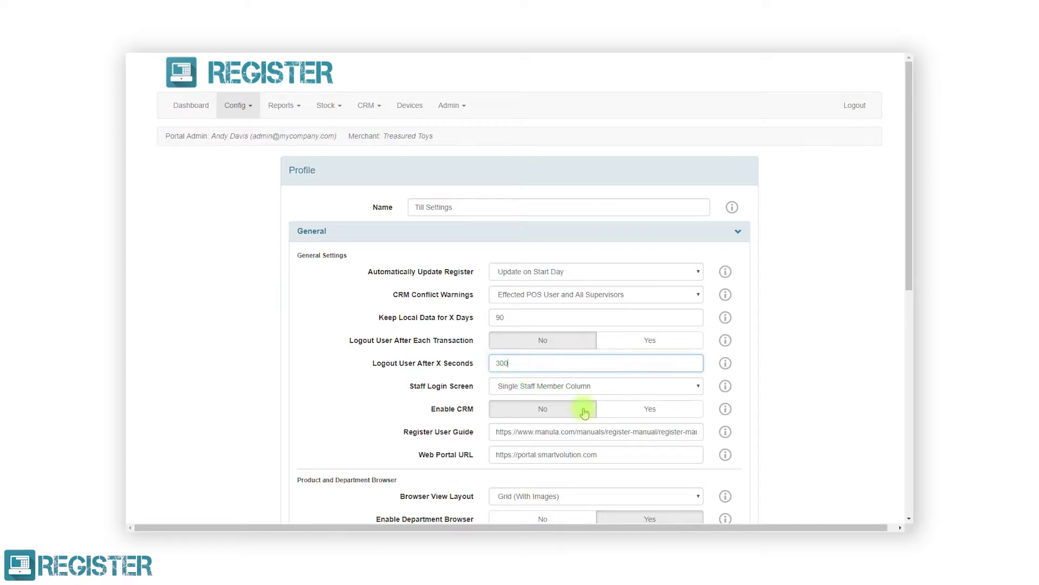
# Set Enable CRM to Yes and expand the Functions and User Permissions sections
pyautogui.click(609, 412)
pyautogui.scroll(-7, 610, 410)
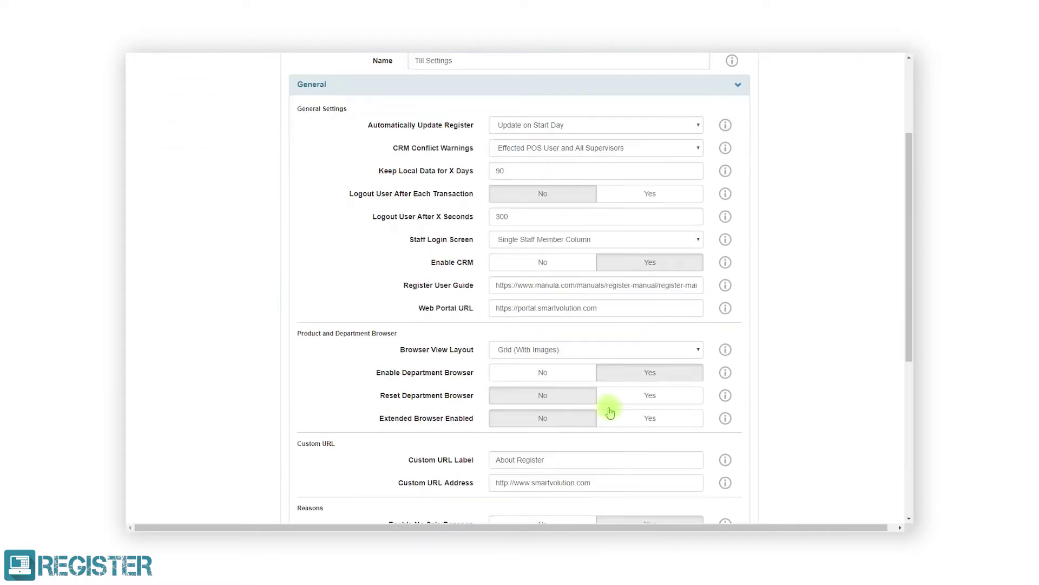
pyautogui.click(622, 385)
pyautogui.scroll(-9, 625, 388)
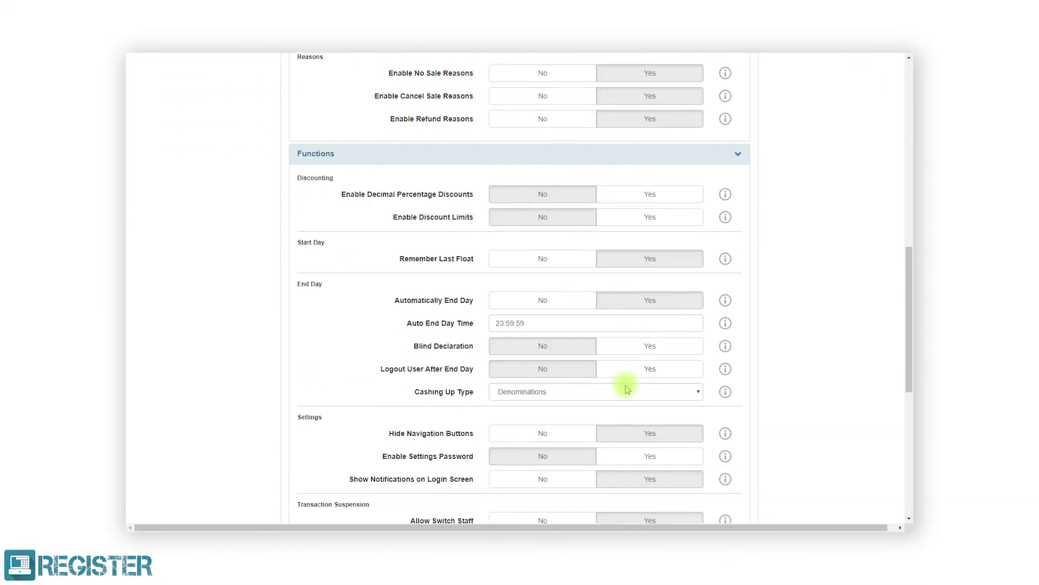
pyautogui.click(615, 427)
pyautogui.scroll(-3, 615, 429)
pyautogui.scroll(-7, 617, 417)
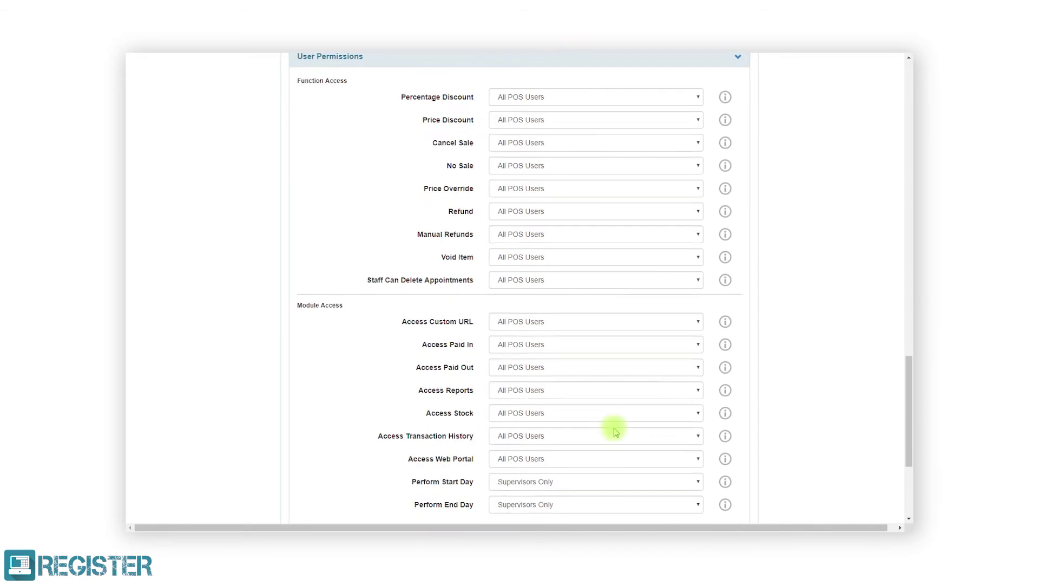
# Review the Tendering, Receipt, Tax and Commissions, and Hardware sections, then save and return to Profiles
pyautogui.click(626, 385)
pyautogui.scroll(-6, 628, 387)
pyautogui.click(632, 384)
pyautogui.scroll(-7, 630, 382)
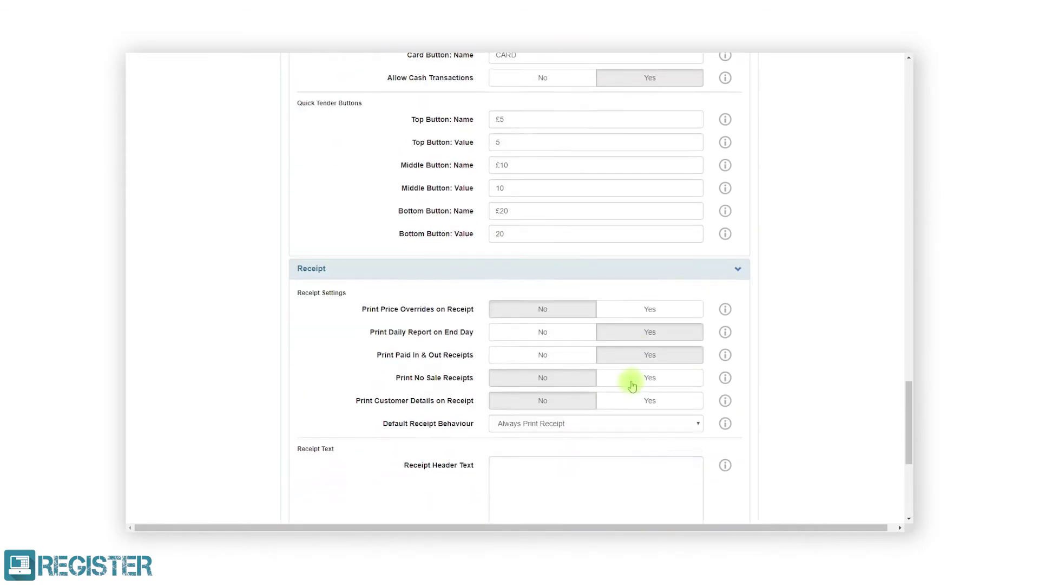
pyautogui.click(629, 383)
pyautogui.scroll(-3, 631, 385)
pyautogui.scroll(-3, 630, 381)
pyautogui.click(636, 420)
pyautogui.scroll(-5, 649, 427)
pyautogui.click(740, 488)
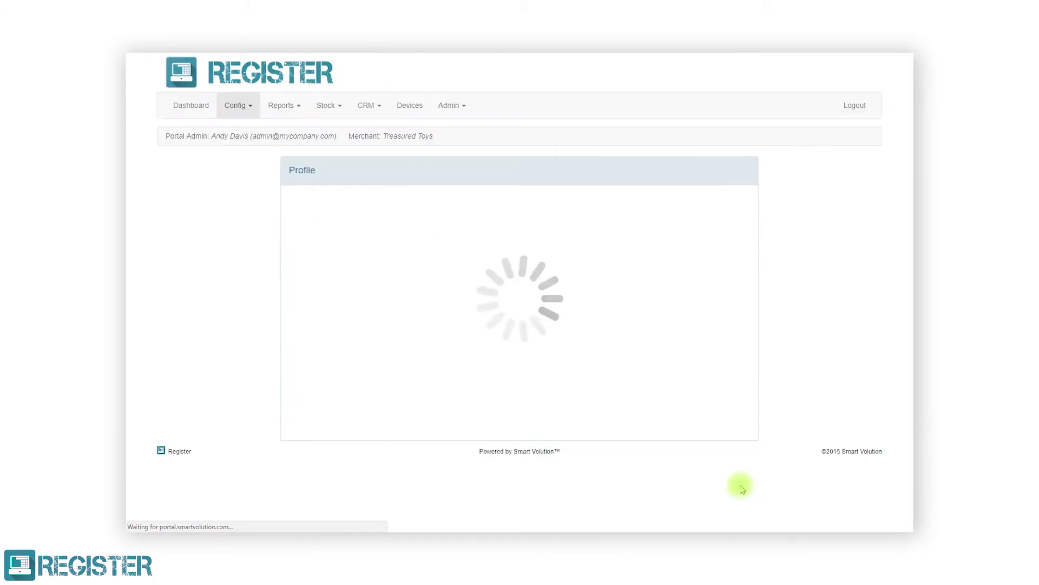
pyautogui.click(703, 450)
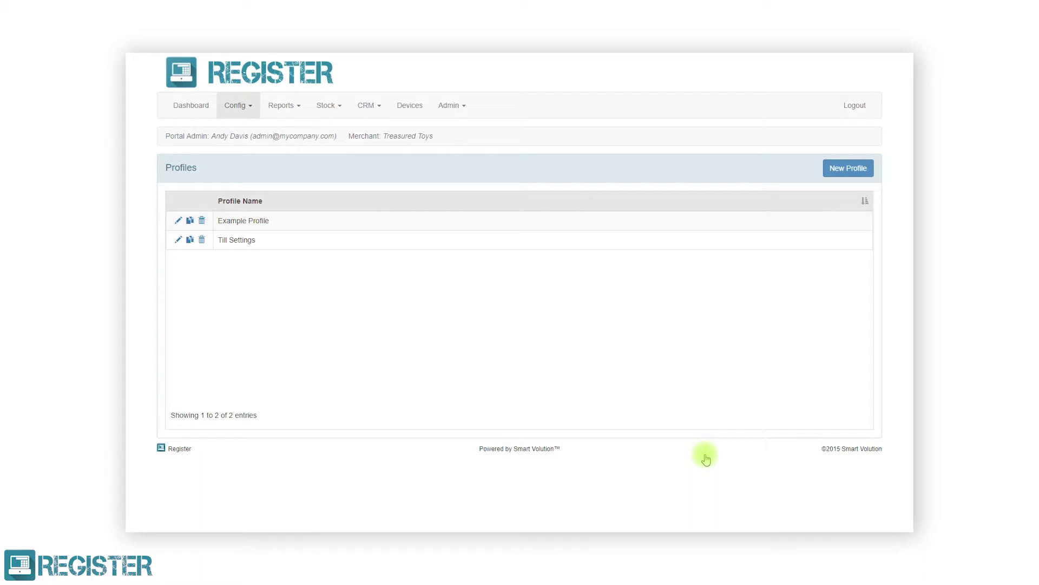
# Open the Staff page from the Config menu
pyautogui.click(249, 110)
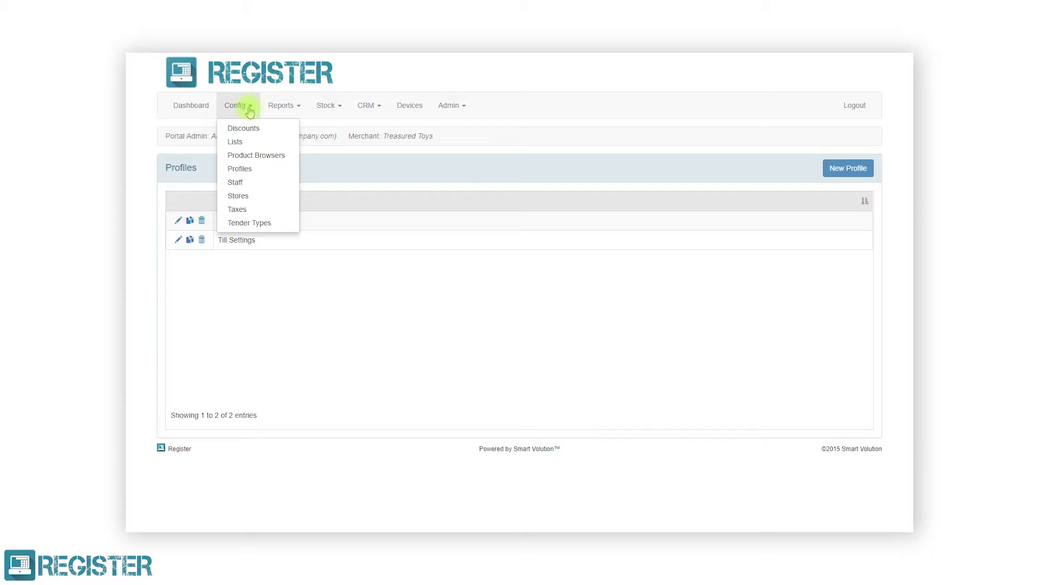
pyautogui.click(247, 183)
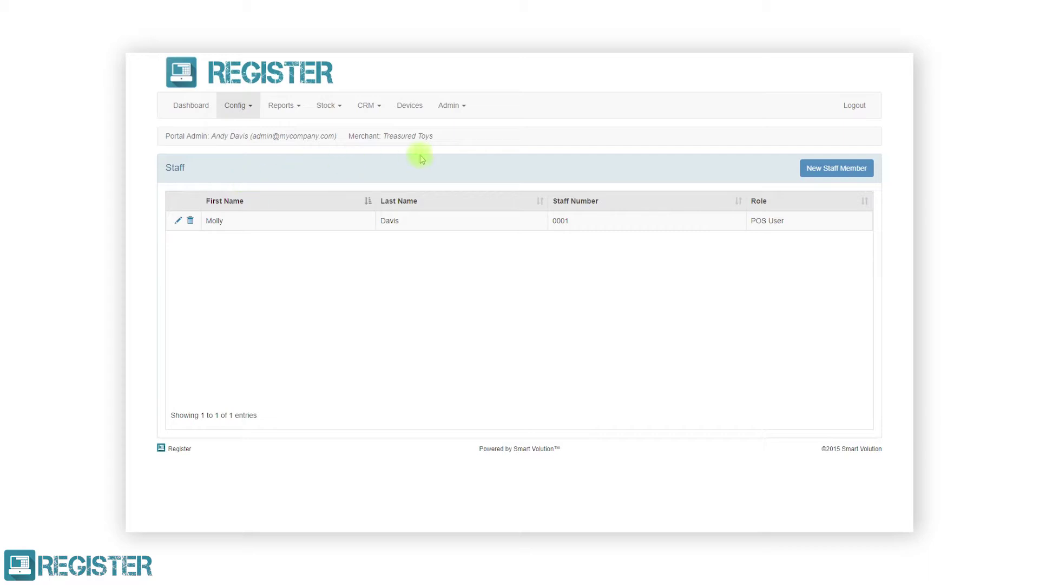
# Start a new staff member and enter their first name, last name and staff number
pyautogui.click(812, 171)
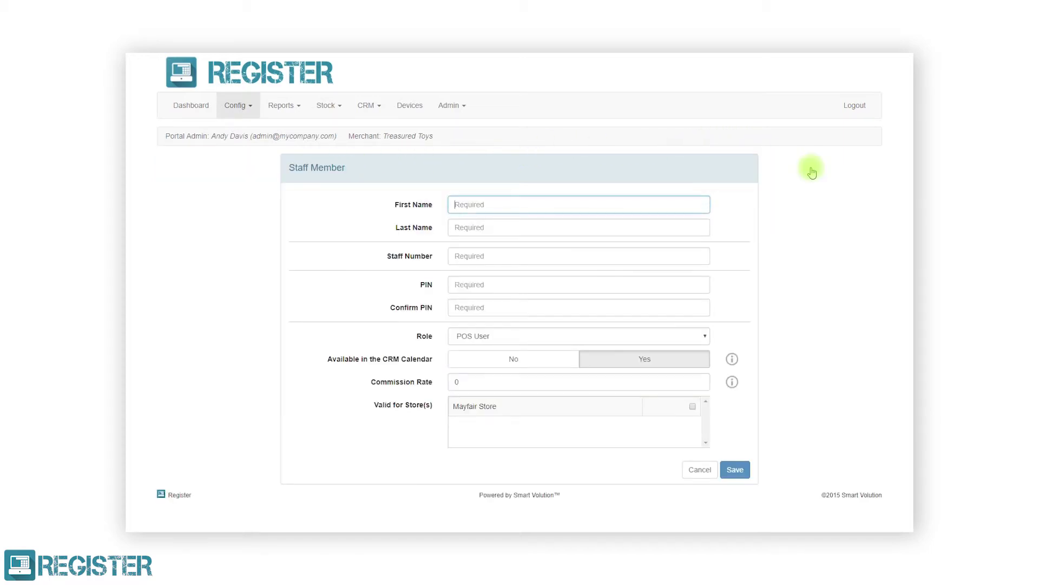
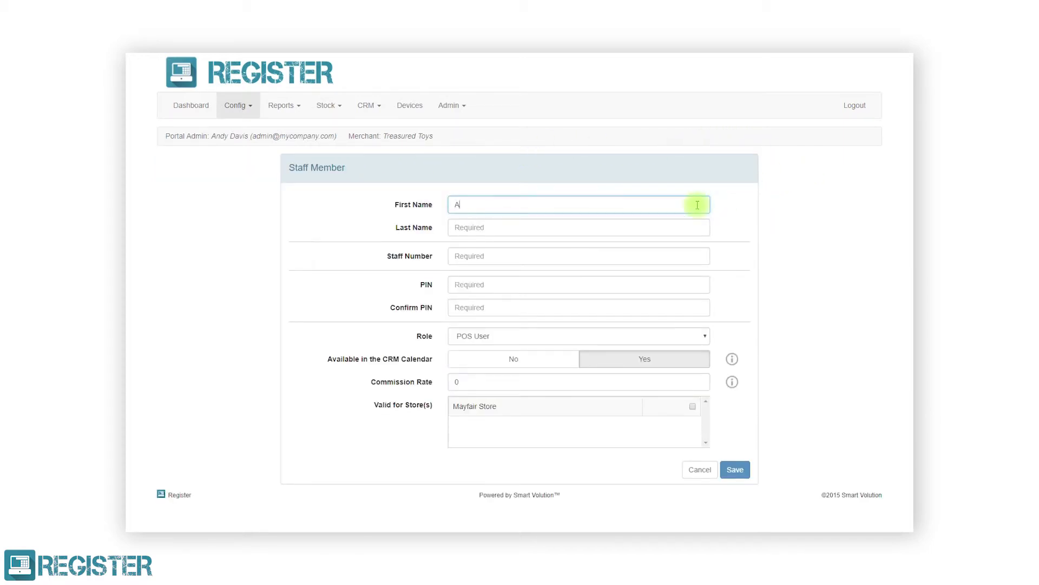
pyautogui.click(697, 219)
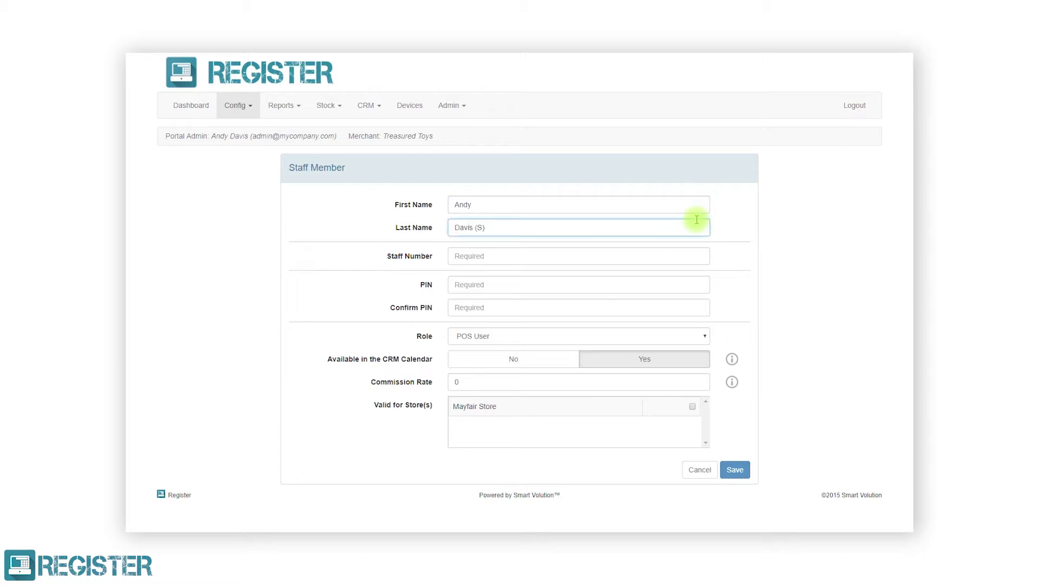
pyautogui.click(684, 255)
pyautogui.write('0002')
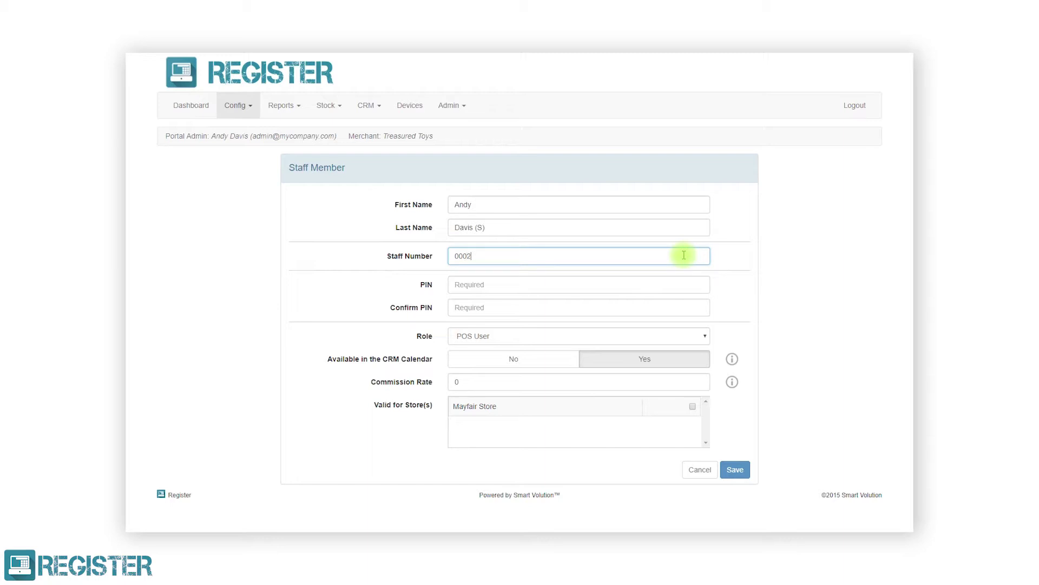
# Enter and confirm the PIN, choose the POS Supervisor role, and make them valid for Mayfair Store
pyautogui.click(655, 286)
pyautogui.write('1234')
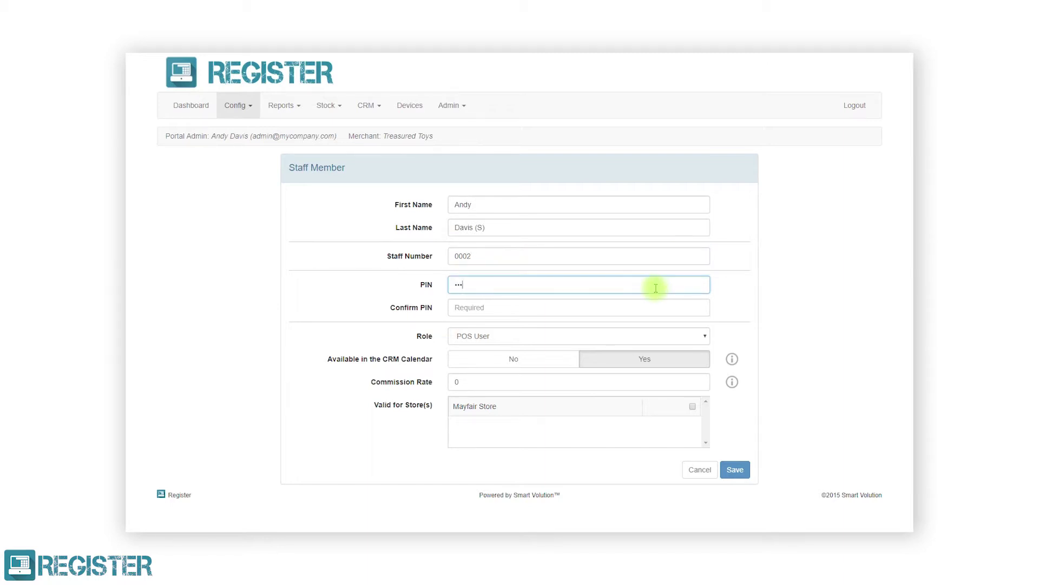
pyautogui.click(634, 305)
pyautogui.write('1234')
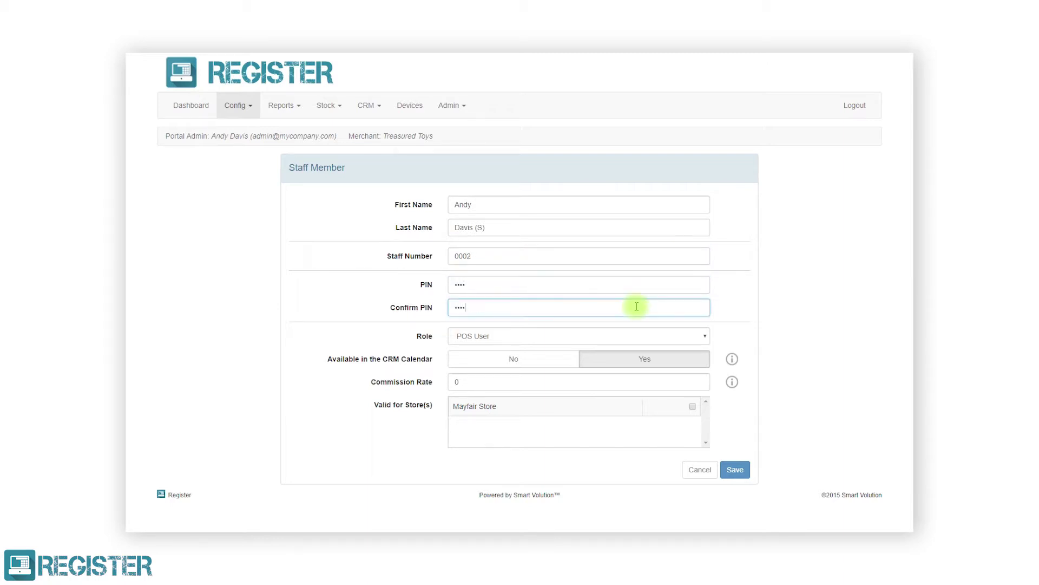
pyautogui.click(646, 338)
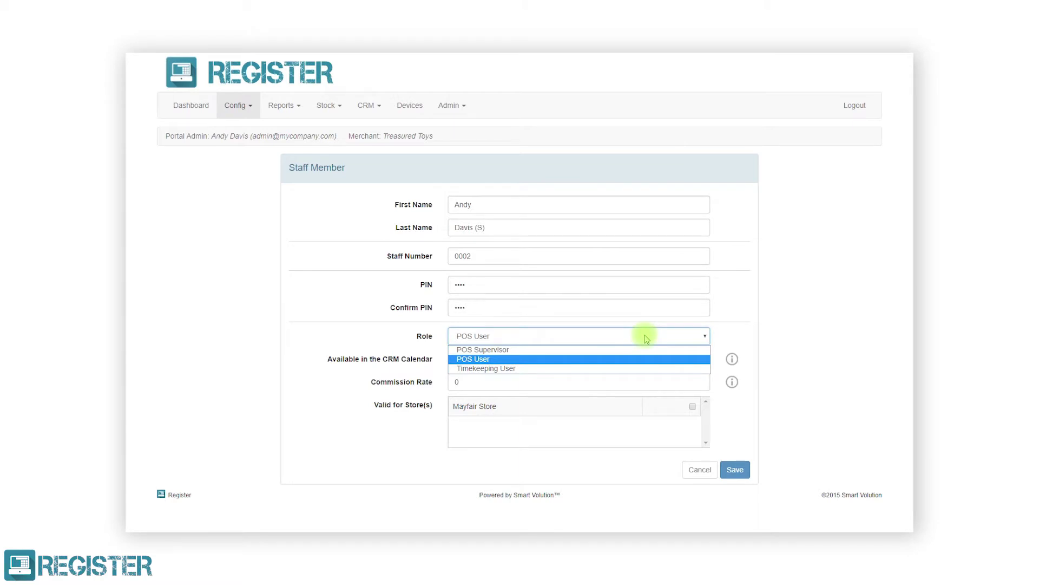
pyautogui.click(639, 350)
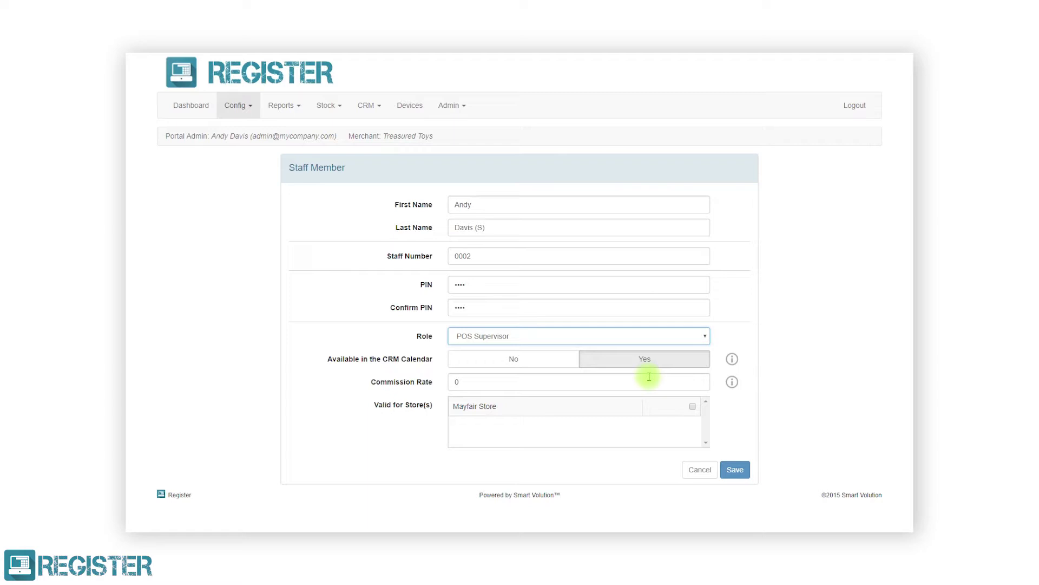
pyautogui.click(692, 407)
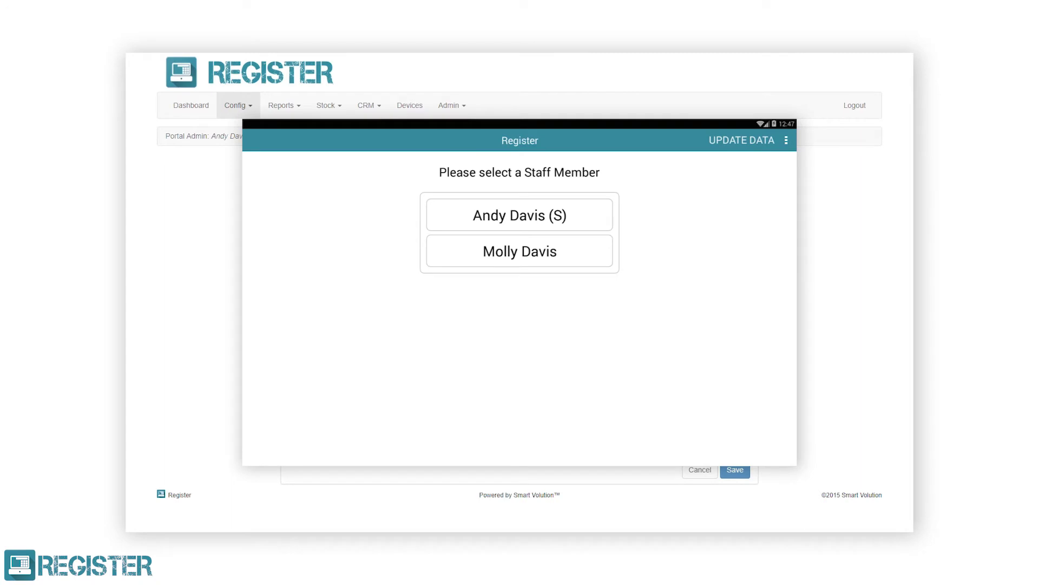
# Log into the till as the new supervisor with their PIN, then return to the Staff list
pyautogui.click(591, 226)
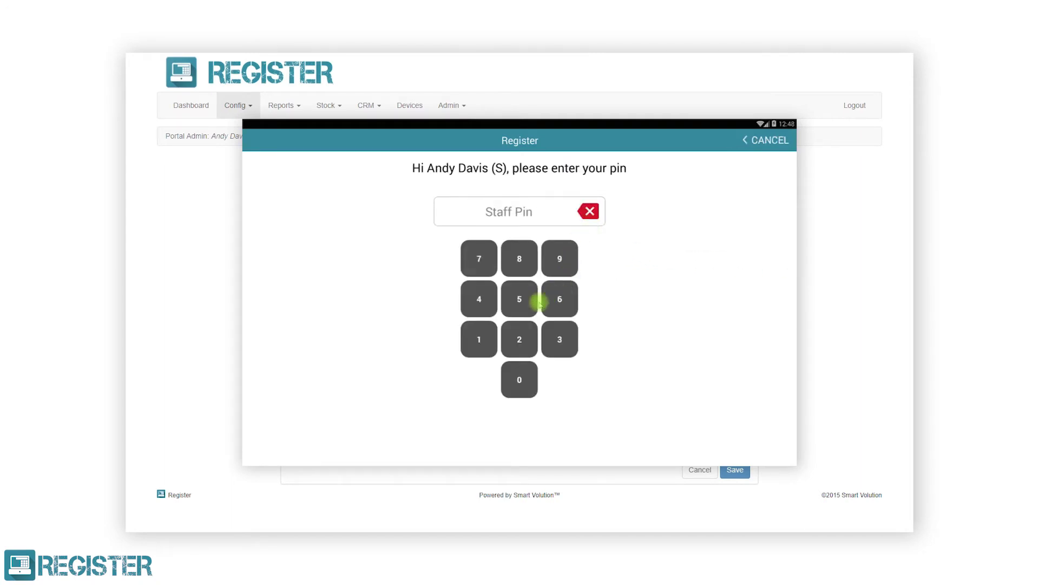
pyautogui.click(520, 339)
pyautogui.click(554, 341)
pyautogui.click(487, 302)
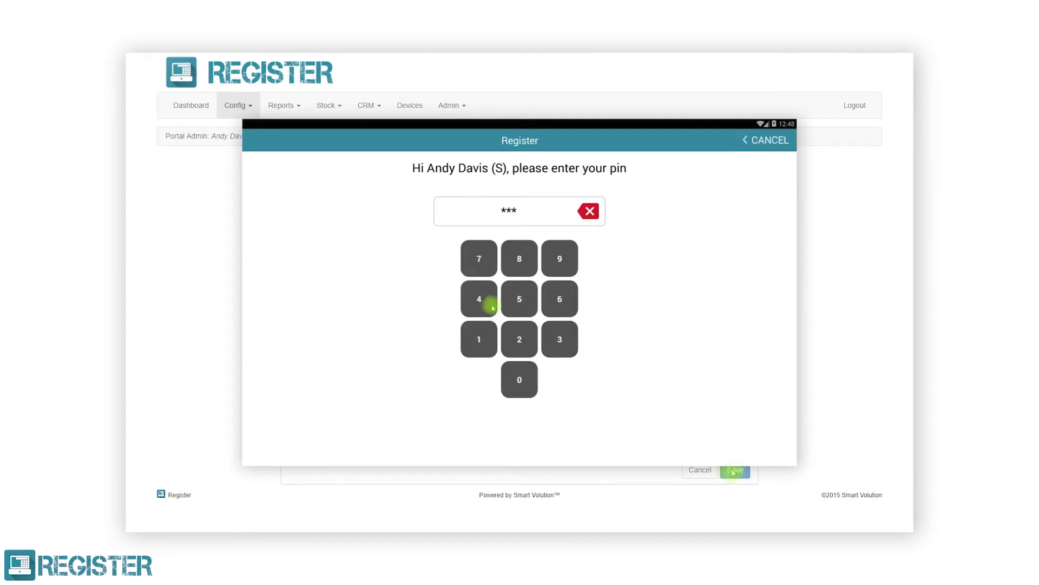
pyautogui.click(733, 472)
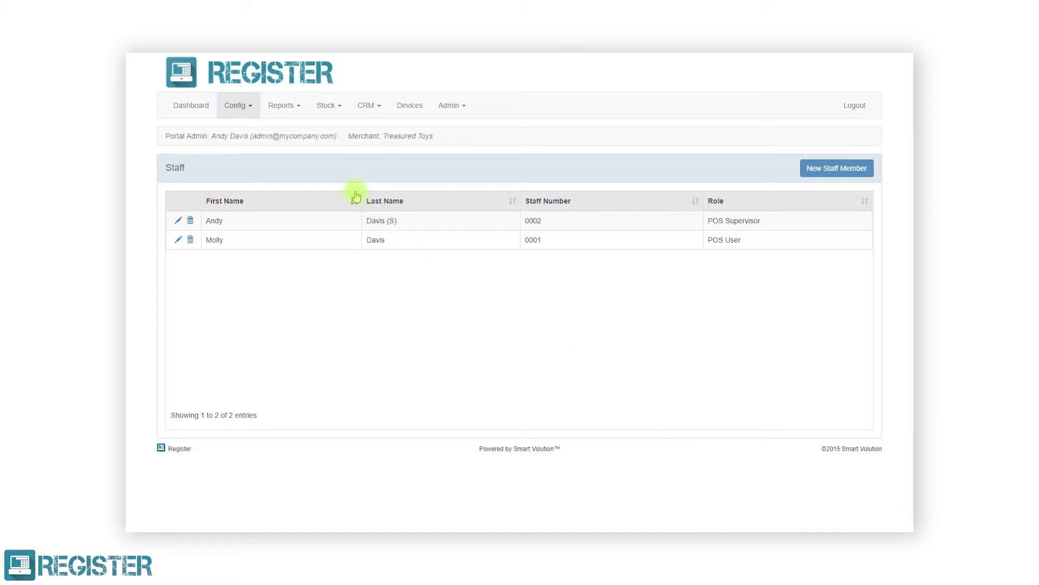
# Go to Config > Stores, which lists Mayfair Store (0001), and start a new store
pyautogui.click(241, 107)
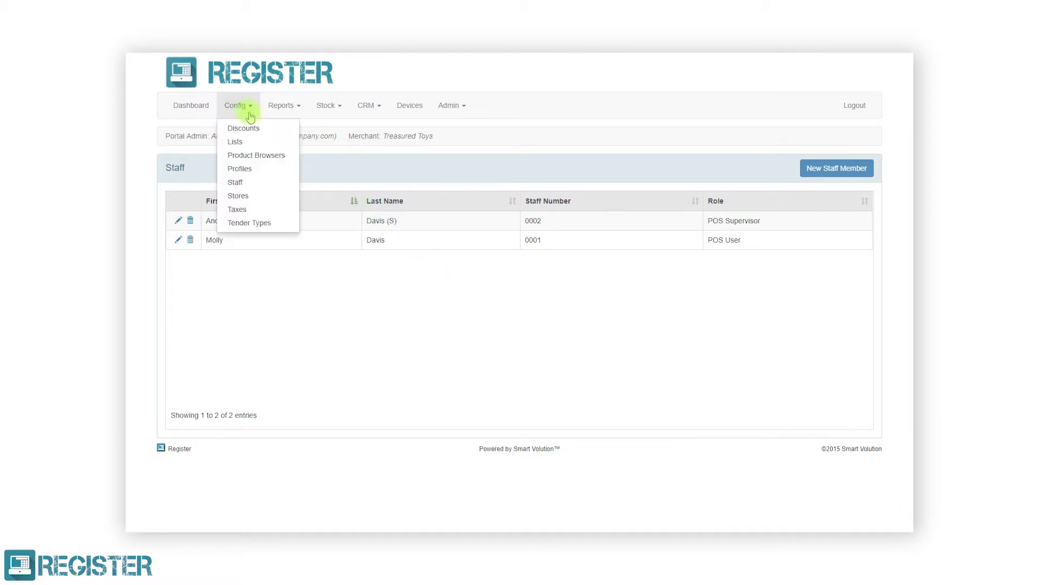
pyautogui.click(257, 196)
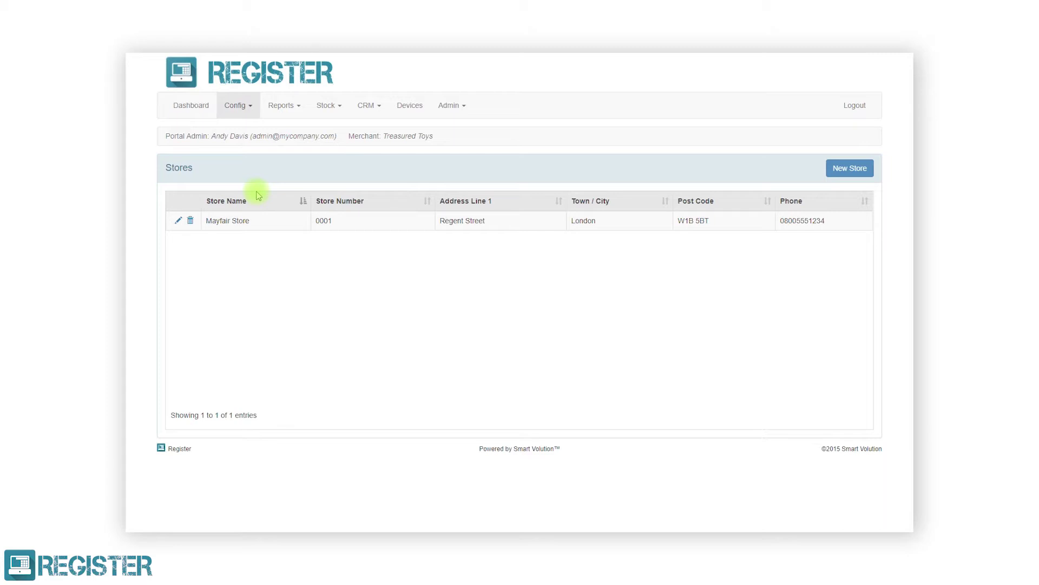
pyautogui.click(839, 169)
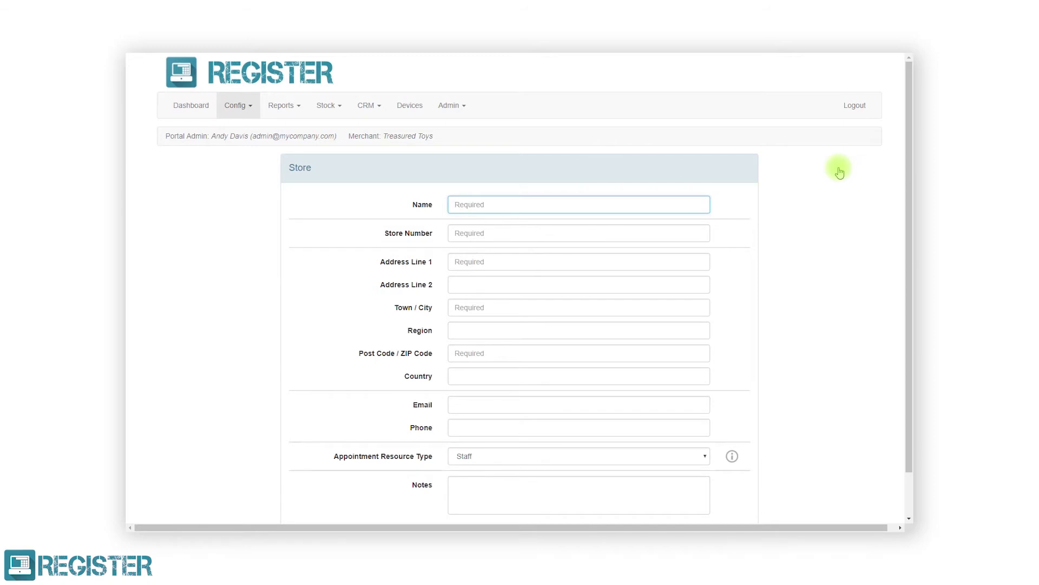
# Enter Soho Store, number 0002, at Tottenham Court Road, Soho, London
pyautogui.write('Soho Store')
pyautogui.click(694, 229)
pyautogui.write('0002')
pyautogui.click(698, 262)
pyautogui.write('Tottenham Court Road')
pyautogui.click(685, 290)
pyautogui.write('Soho')
pyautogui.click(689, 312)
pyautogui.write('London')
# Add post code W1T 1BA, country United Kingdom, the store's e-mail and phone, and save
pyautogui.click(673, 352)
pyautogui.write('W1T 1BA')
pyautogui.click(658, 376)
pyautogui.write('United Kingdom')
pyautogui.click(662, 400)
pyautogui.write('soho@mysite.com')
pyautogui.click(672, 424)
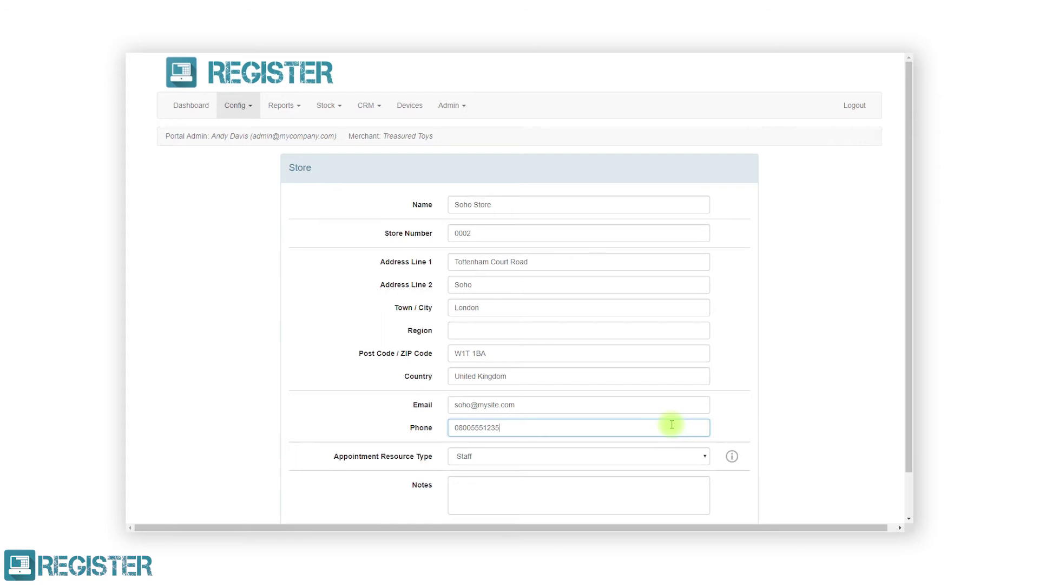
pyautogui.scroll(-1, 671, 425)
pyautogui.click(738, 489)
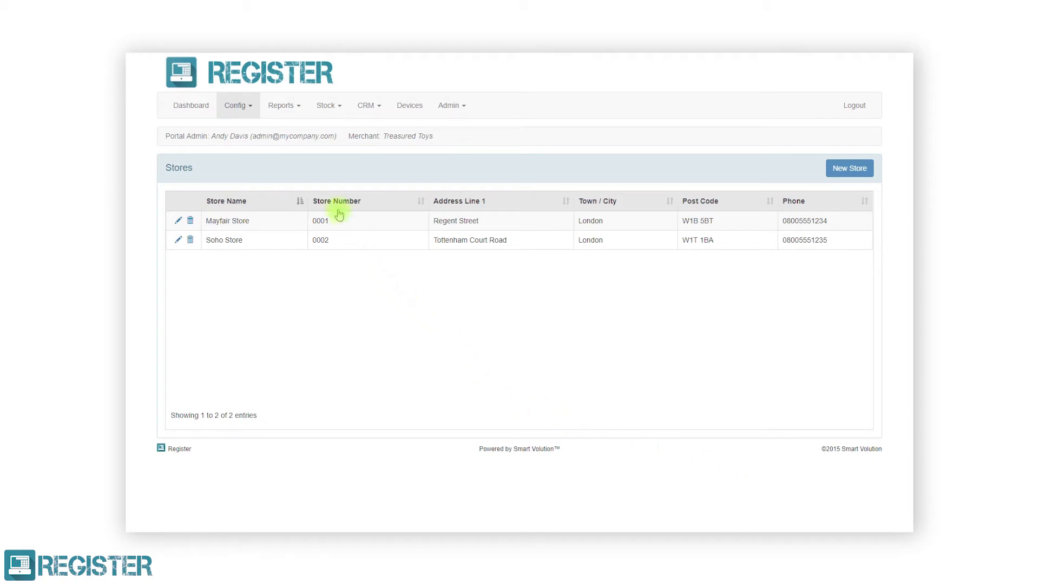
pyautogui.click(257, 113)
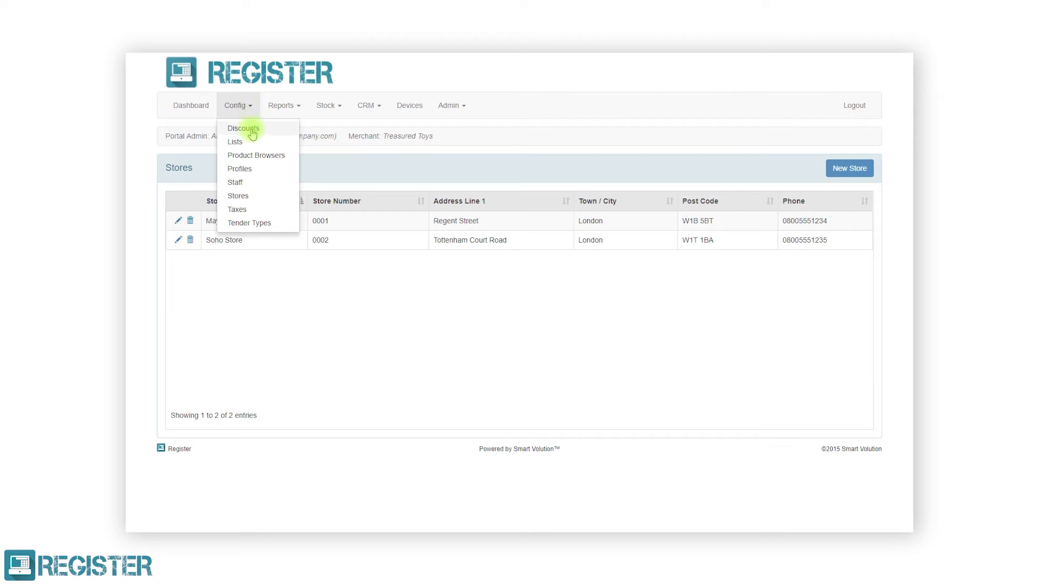
# On the Taxes page, add a Reduced Rate tax with code TAX05 at 5%
pyautogui.click(245, 209)
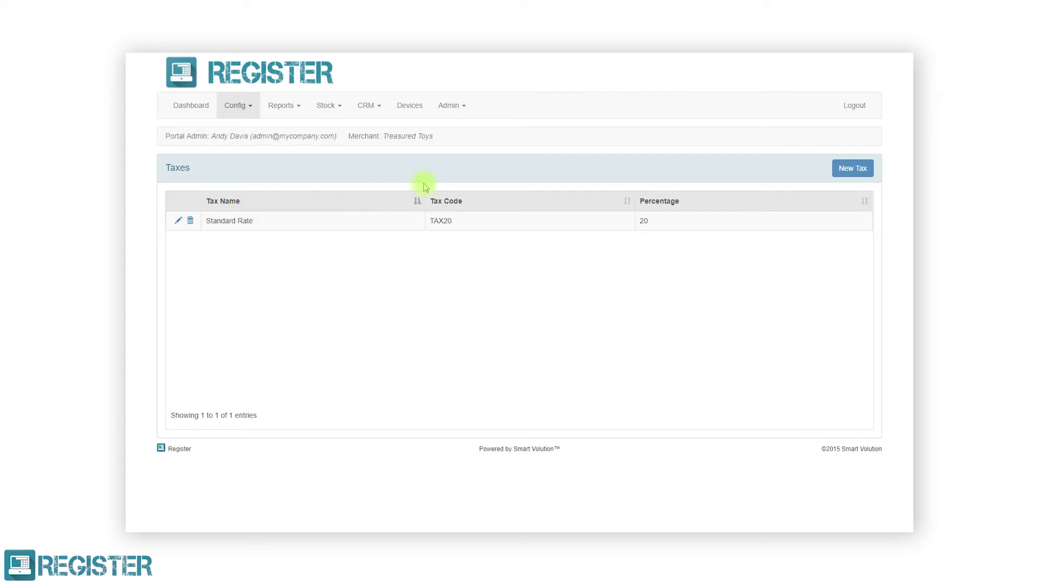
pyautogui.click(843, 170)
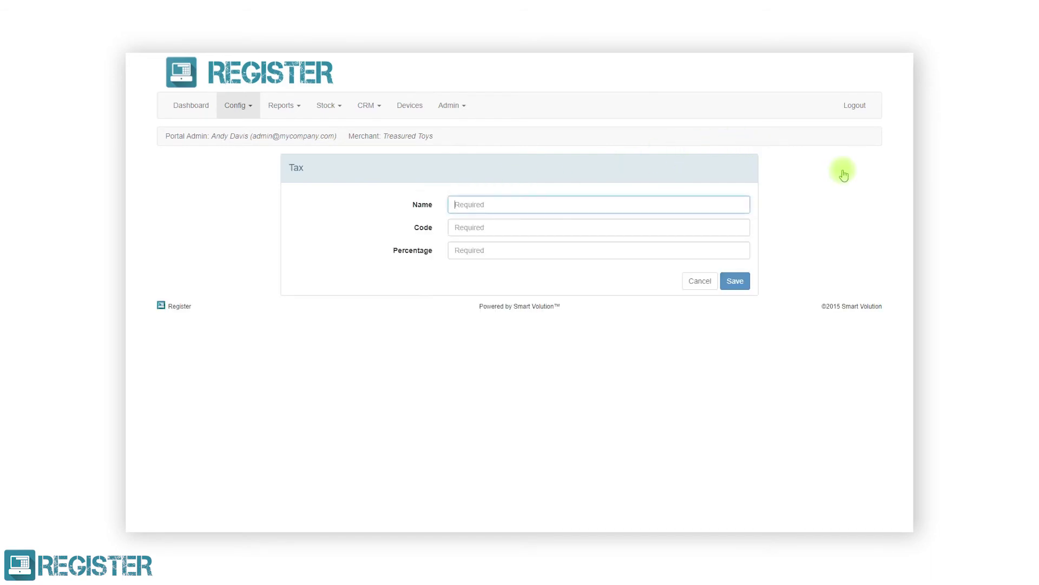
pyautogui.write('Reduced Rate')
pyautogui.click(716, 227)
pyautogui.write('TAX05')
pyautogui.click(709, 250)
pyautogui.write('5')
pyautogui.click(735, 281)
# Add a Zero Rate tax with code TAX00 at 0%
pyautogui.click(844, 167)
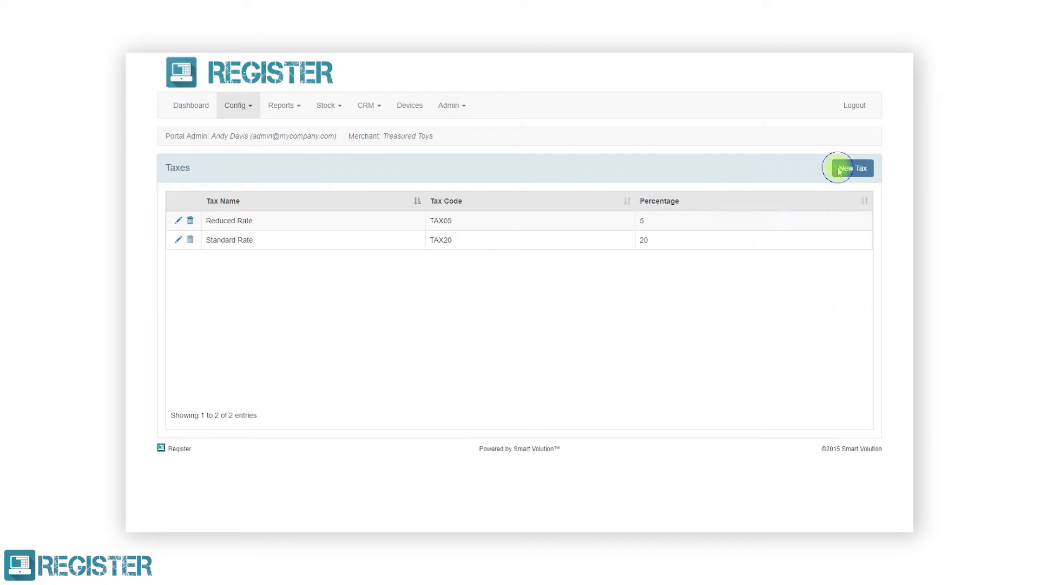
pyautogui.click(731, 203)
pyautogui.write('Zero Rate')
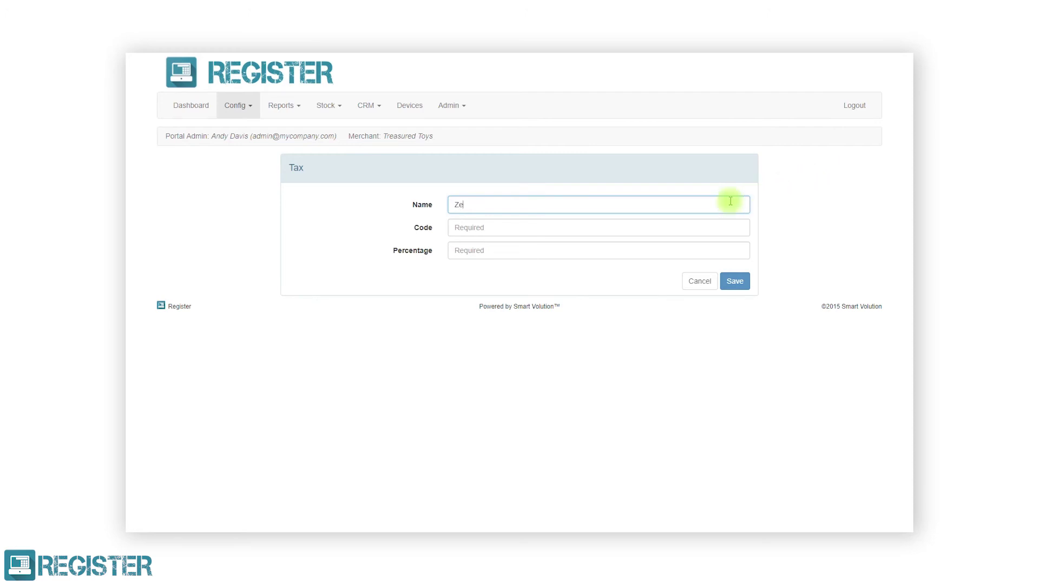
pyautogui.click(707, 226)
pyautogui.write('TAX00')
pyautogui.click(706, 251)
pyautogui.write('0')
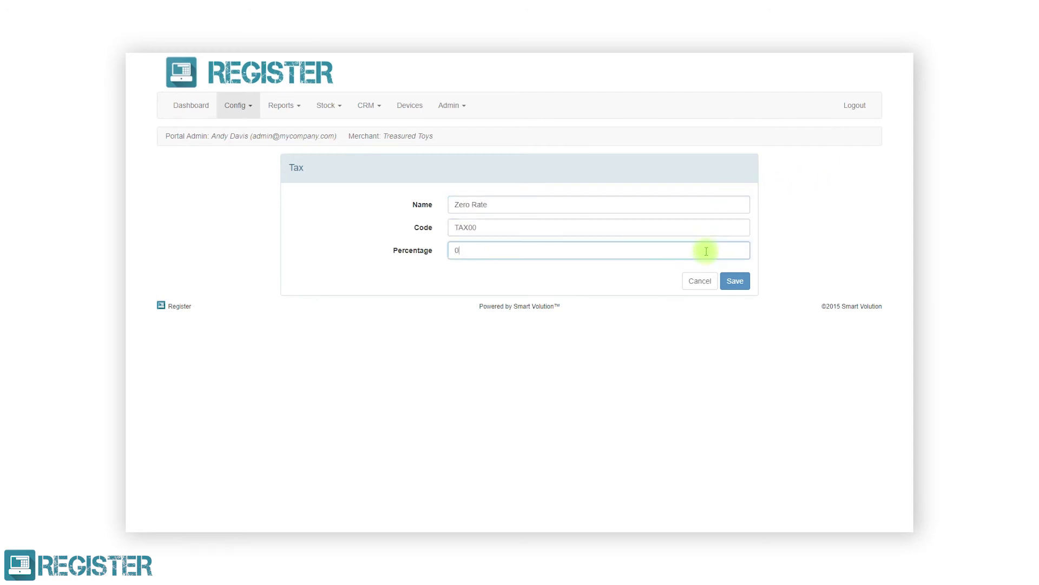
pyautogui.click(736, 281)
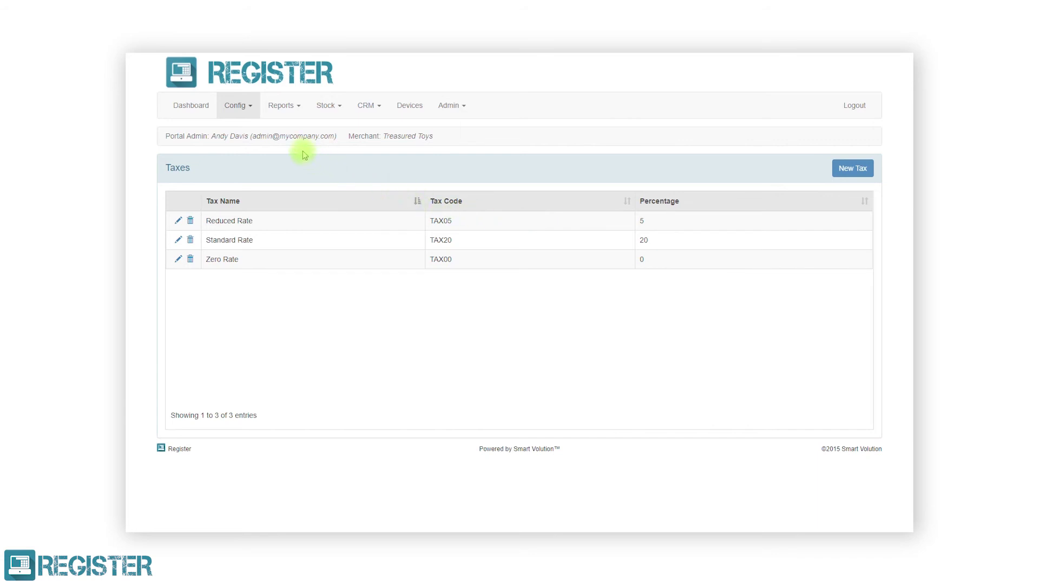
pyautogui.click(247, 111)
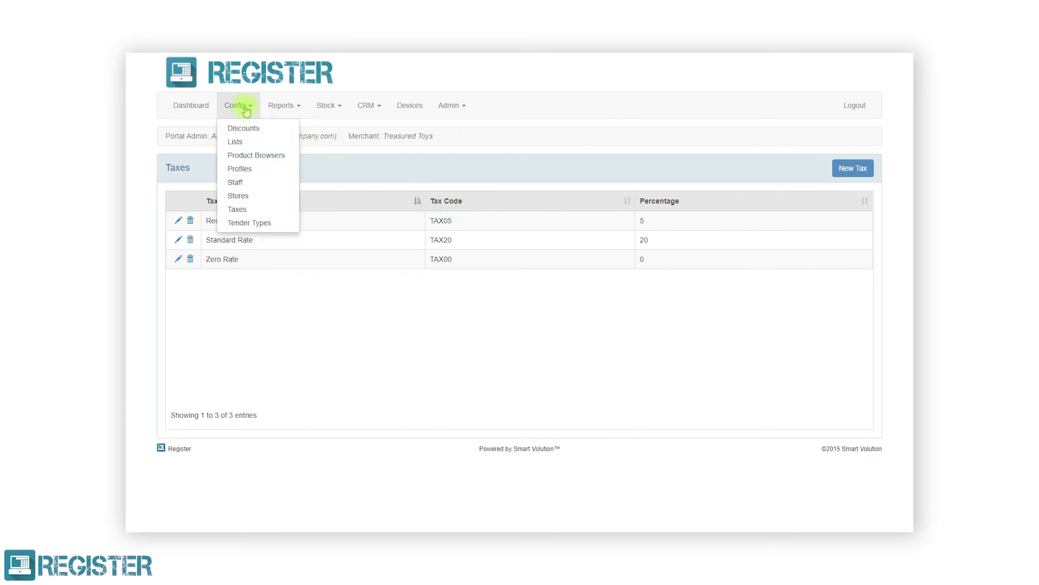
# From the Tender Types list, which holds only Coupon, start a new blank tender type
pyautogui.click(245, 222)
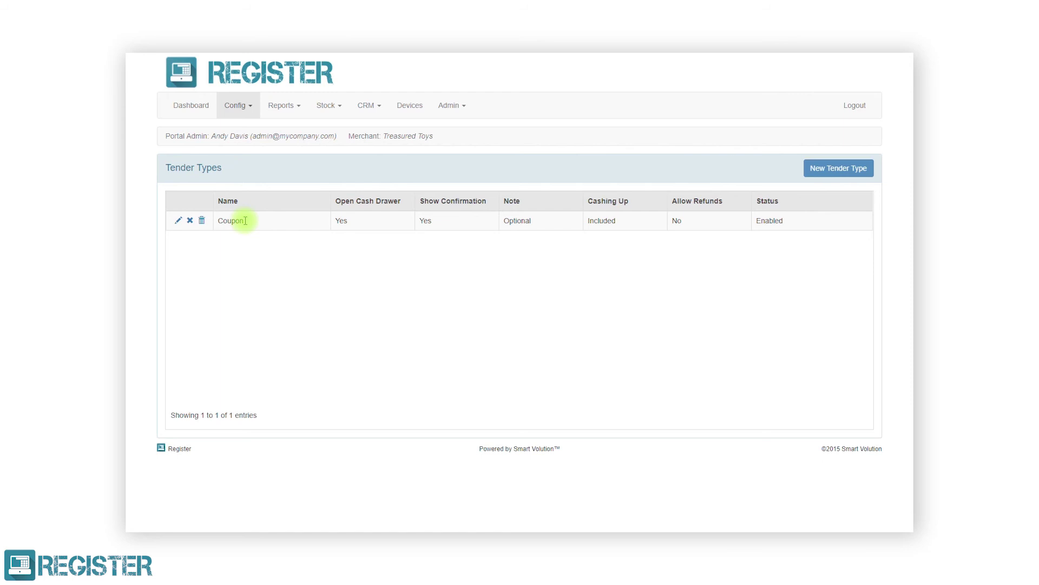
pyautogui.click(817, 175)
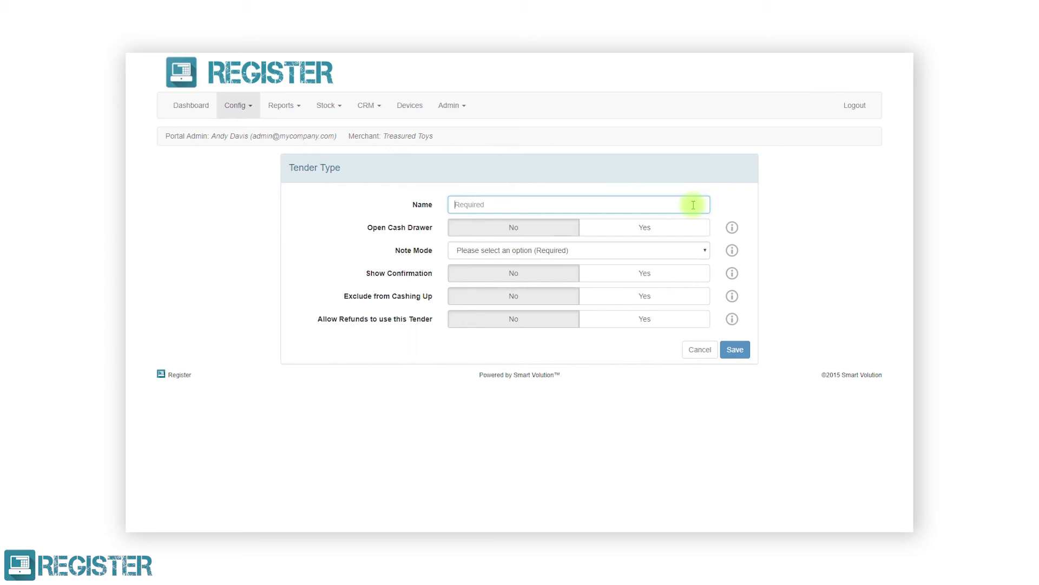
# Save a 'Cheque' tender with Open Cash Drawer Yes, Note Mode Required, Show Confirmation Yes
pyautogui.write('Cheque')
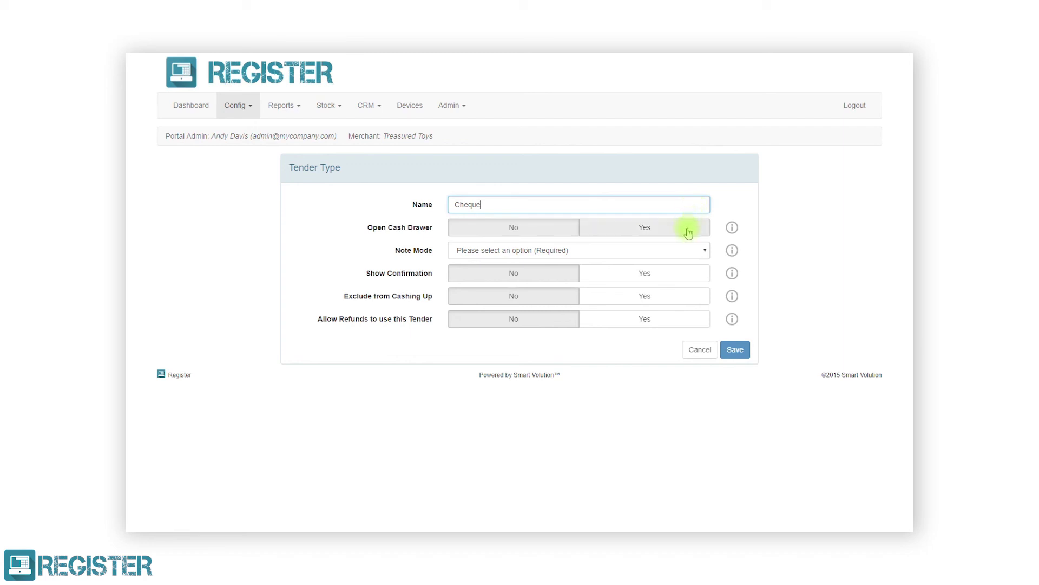
pyautogui.click(686, 231)
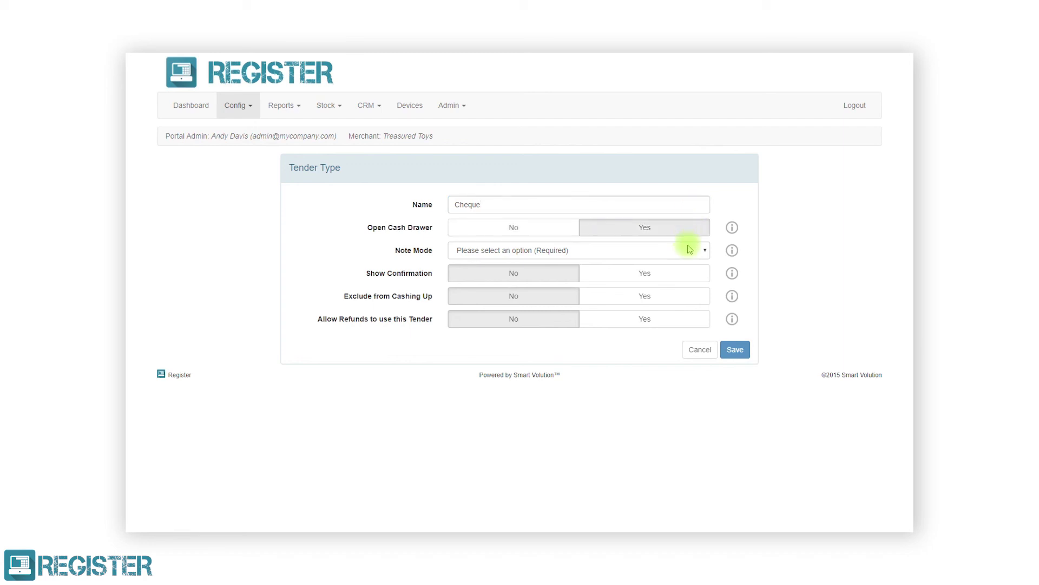
pyautogui.click(689, 250)
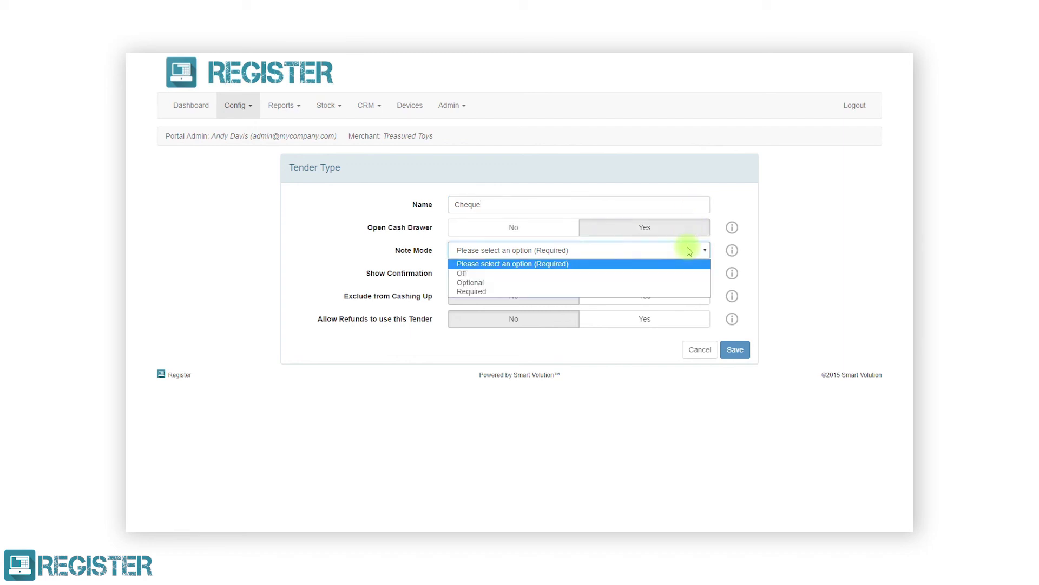
pyautogui.click(675, 292)
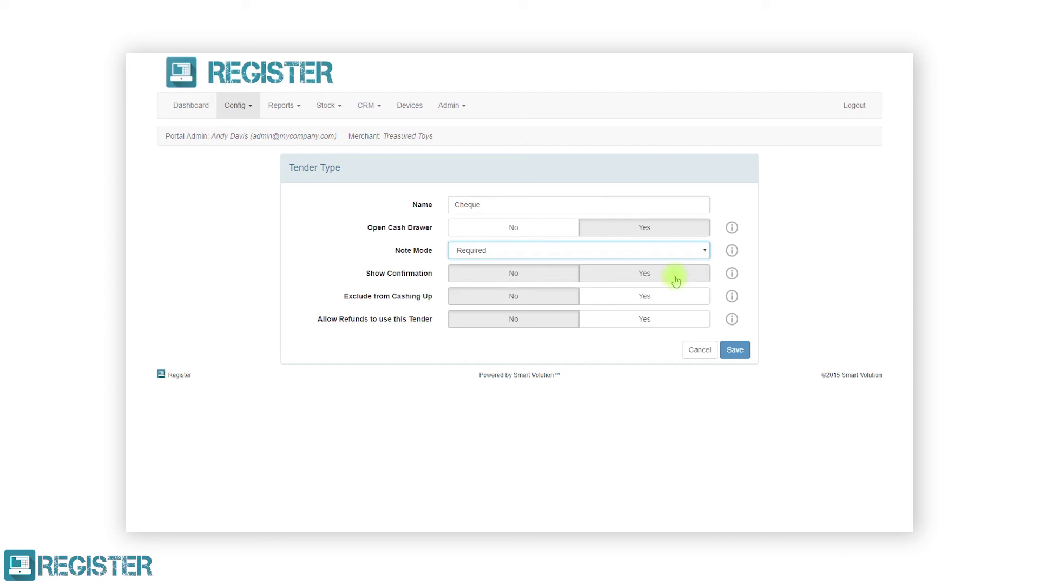
pyautogui.click(676, 279)
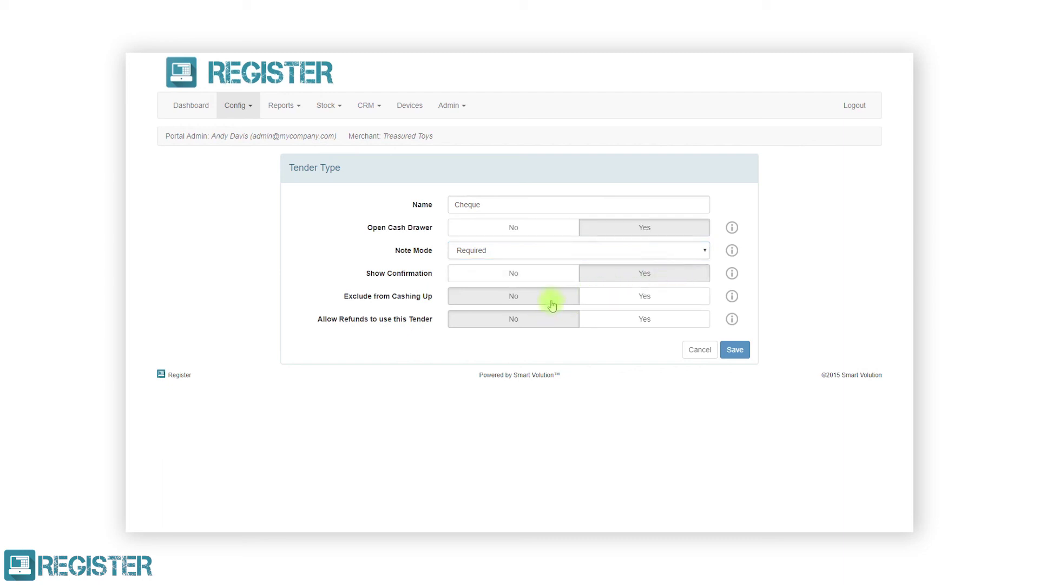
pyautogui.click(730, 351)
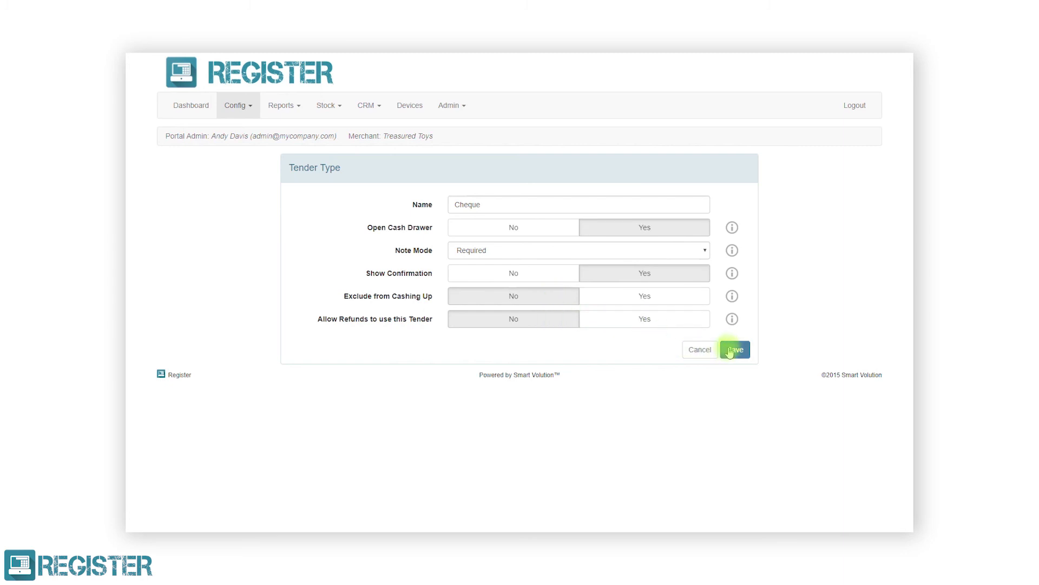